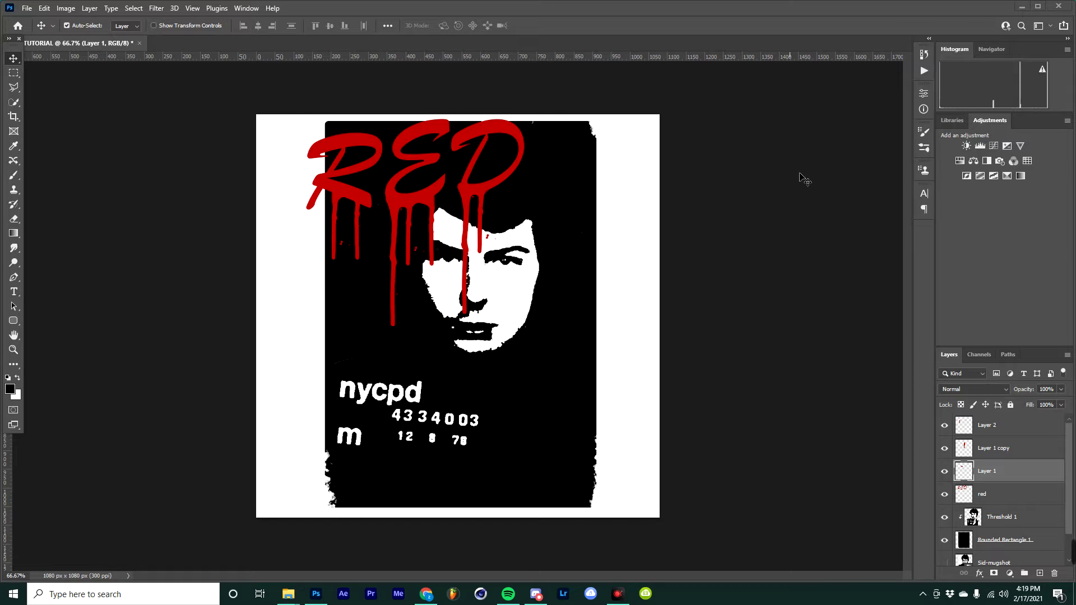
Create a new 1080 x 1080 px document at 300 ppi from the recent custom preset and name it WLR Test
{"action": "left_click", "coordinate": [27, 8]}
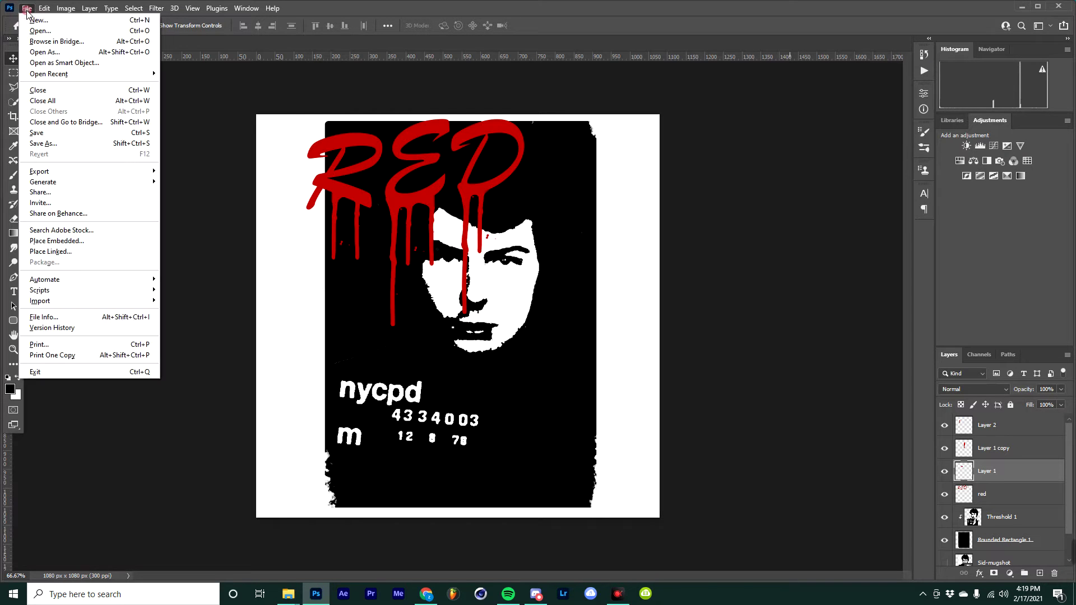
{"action": "left_click", "coordinate": [31, 18]}
{"action": "left_click", "coordinate": [351, 224]}
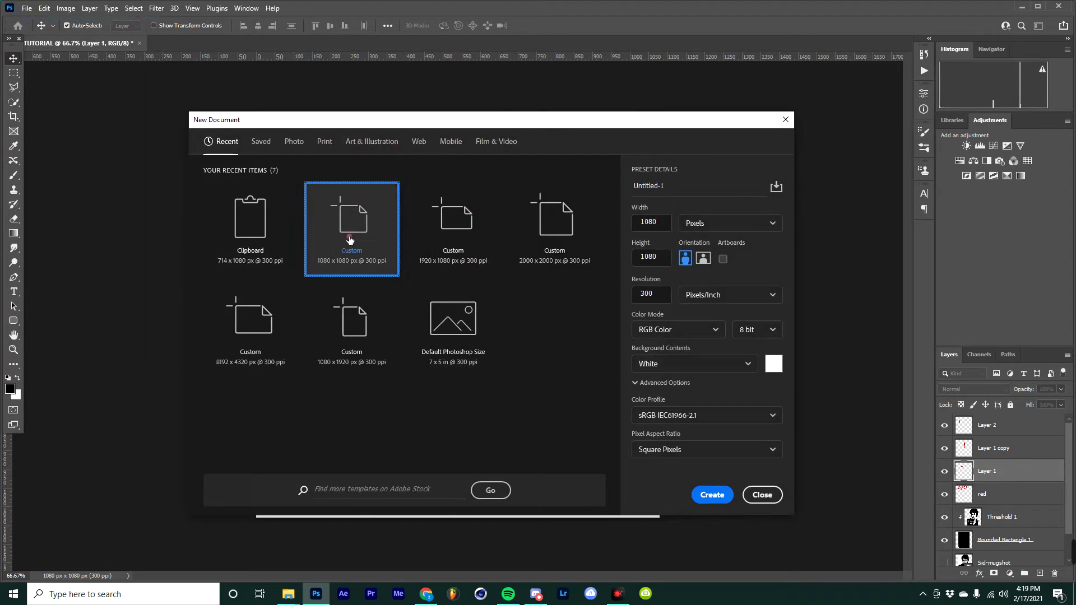
{"action": "left_click_drag", "start_coordinate": [715, 191], "coordinate": [569, 187]}
{"action": "type", "text": "WLR Test"}
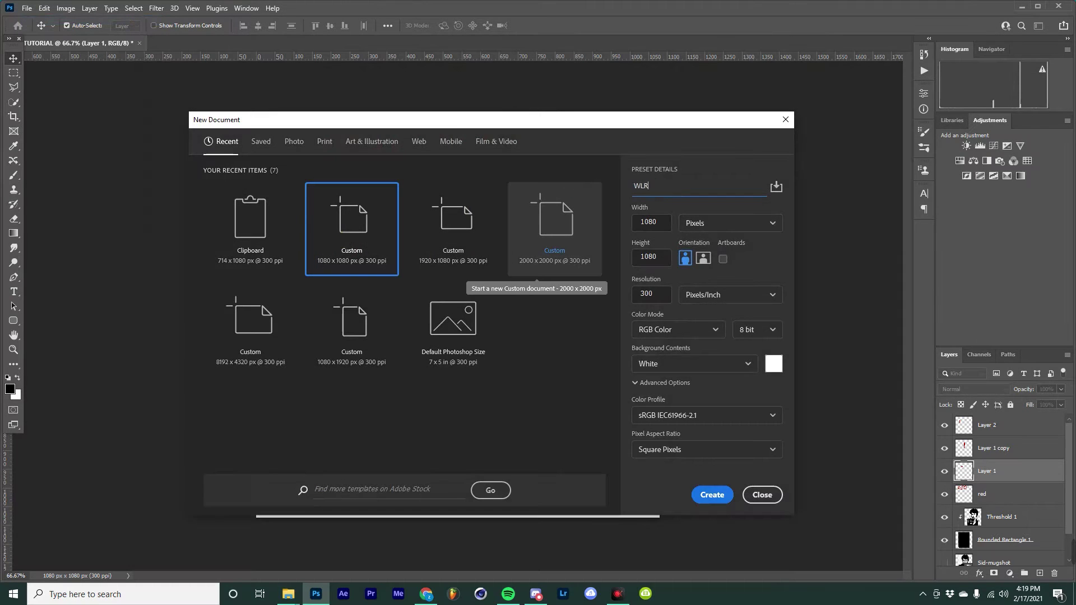
{"action": "key", "text": "Return"}
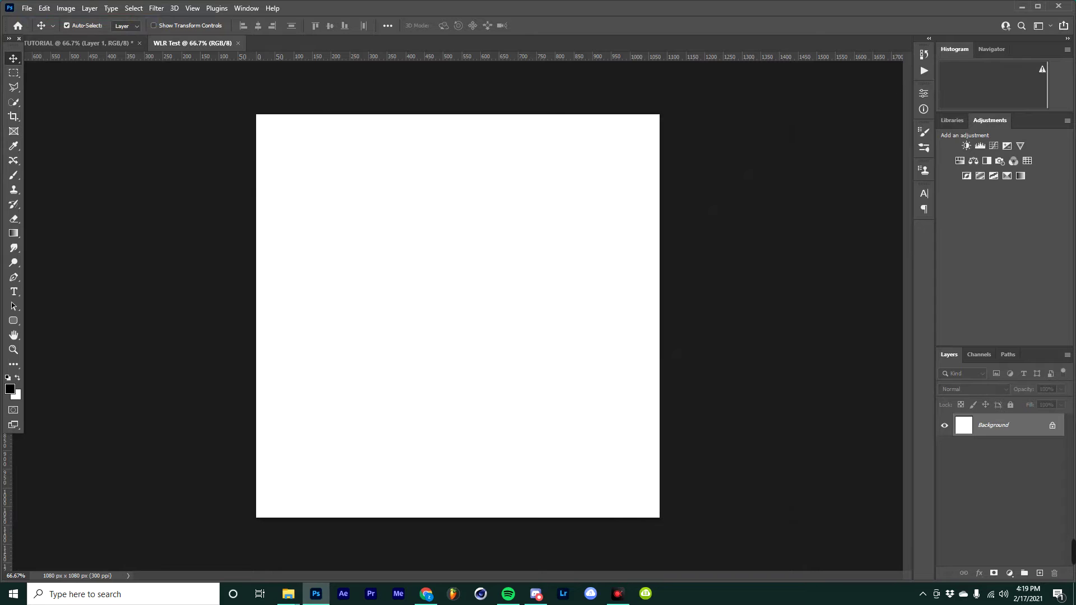
Place the Sid-mugshot image centred on the canvas at full canvas height
{"action": "left_click_drag", "start_coordinate": [648, 391], "coordinate": [521, 389]}
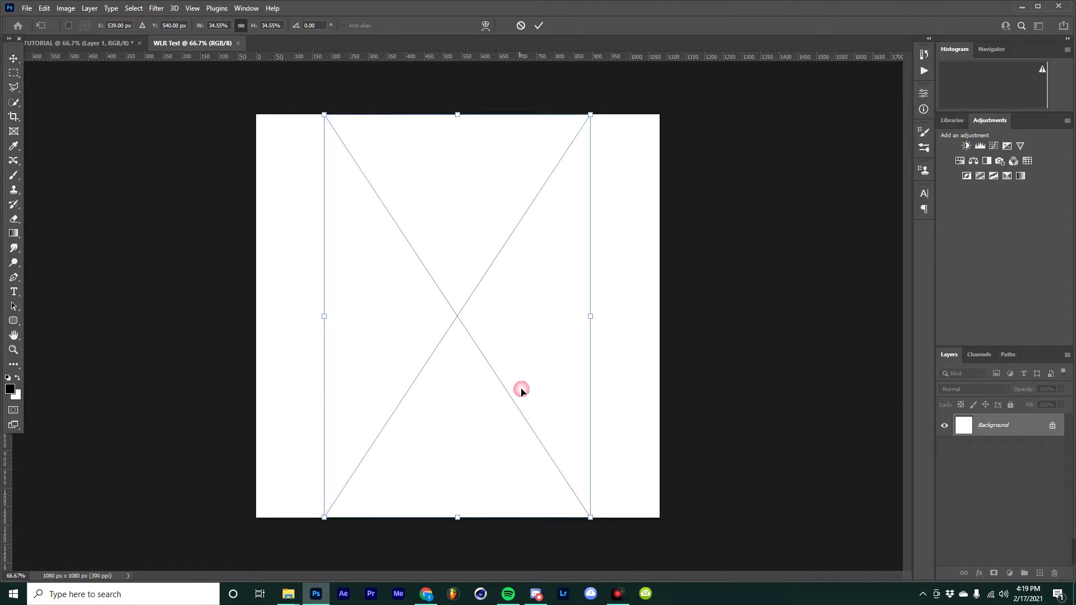
{"action": "left_click", "coordinate": [534, 27]}
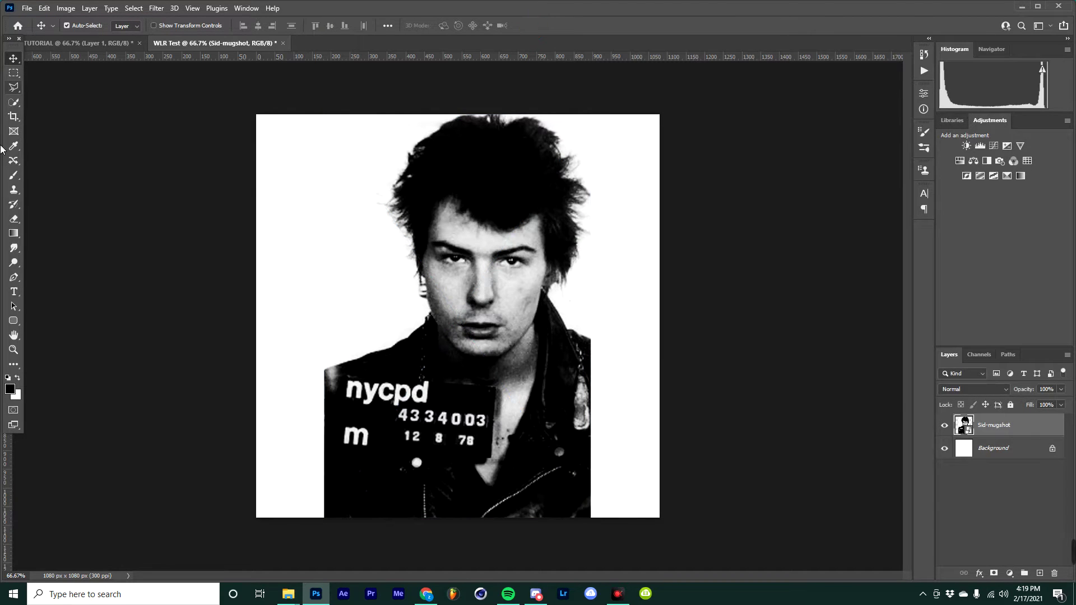
Select the man with the Quick Selection tool and subtract the background area beside his ear
{"action": "left_click", "coordinate": [10, 106]}
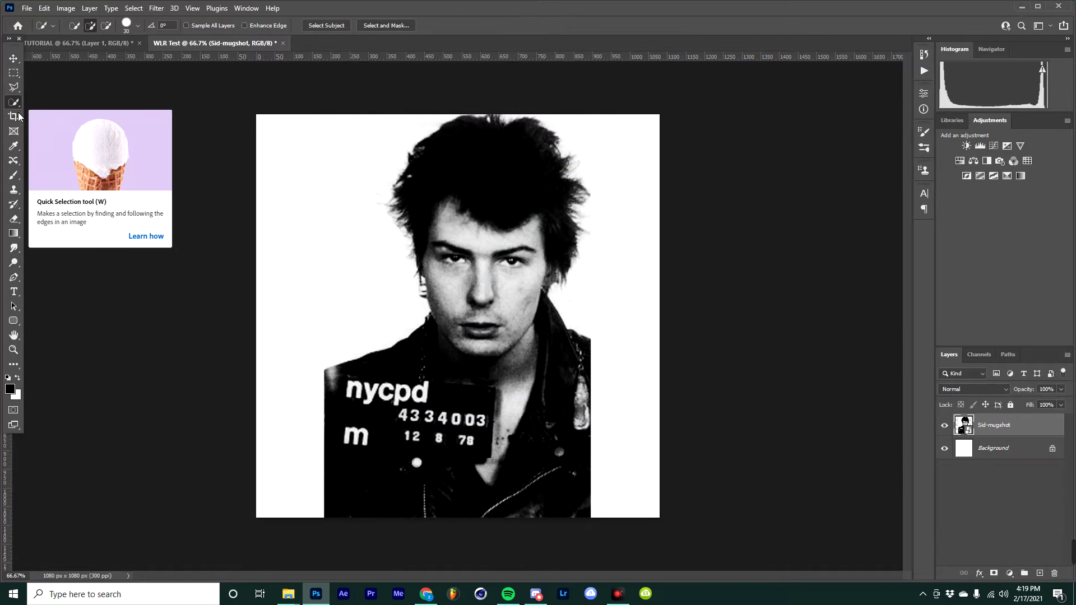
{"action": "mouse_move", "coordinate": [349, 509]}
{"action": "left_mouse_down"}
{"action": "mouse_move", "coordinate": [390, 372]}
{"action": "mouse_move", "coordinate": [444, 378]}
{"action": "mouse_move", "coordinate": [522, 485]}
{"action": "mouse_move", "coordinate": [539, 477]}
{"action": "mouse_move", "coordinate": [531, 395]}
{"action": "mouse_move", "coordinate": [498, 327]}
{"action": "mouse_move", "coordinate": [463, 175]}
{"action": "left_mouse_up"}
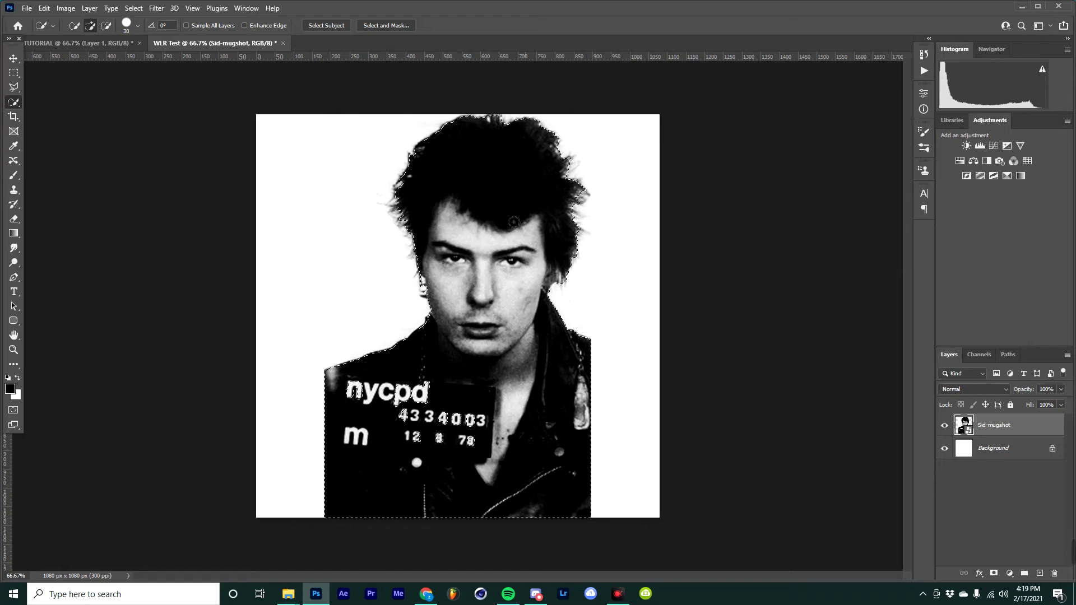
{"action": "left_click", "coordinate": [421, 290], "text": "alt"}
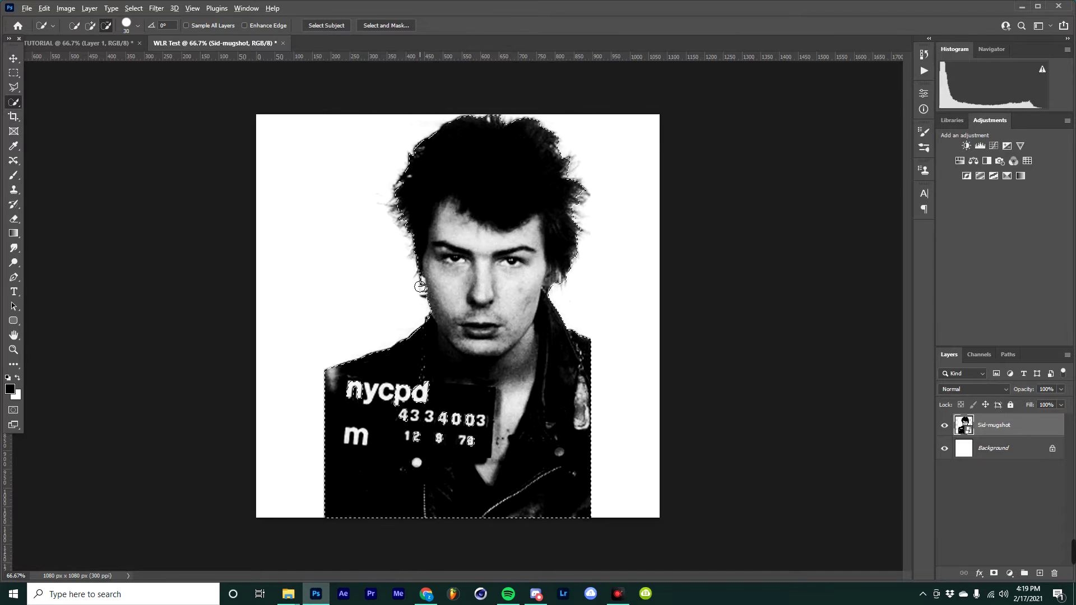
{"action": "left_click", "coordinate": [422, 285], "text": "alt"}
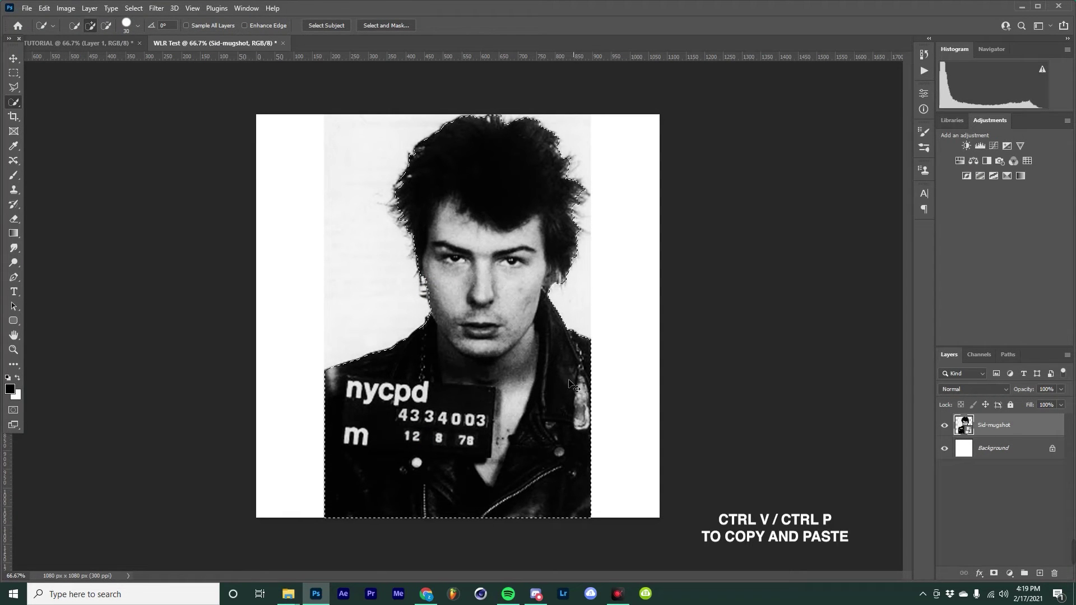
Copy the selected man onto a new layer and hide the Sid-mugshot layer
{"action": "key", "text": "ctrl+c"}
{"action": "key", "text": "ctrl+v"}
{"action": "left_click", "coordinate": [944, 448]}
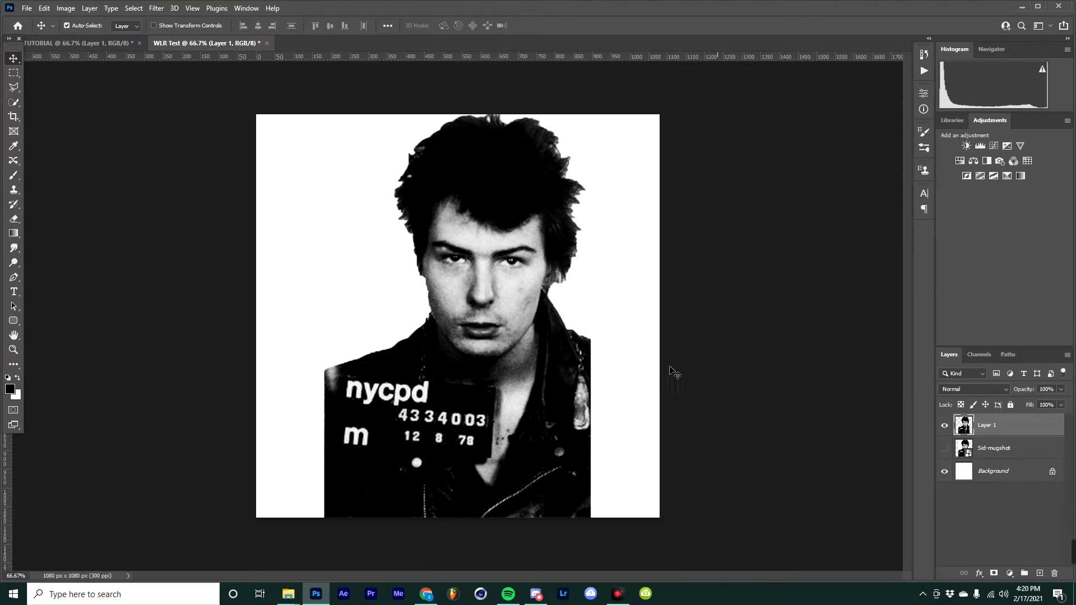
{"action": "key", "text": "v"}
Add a Threshold adjustment above the cut-out layer and set its level to 115
{"action": "left_click", "coordinate": [993, 177]}
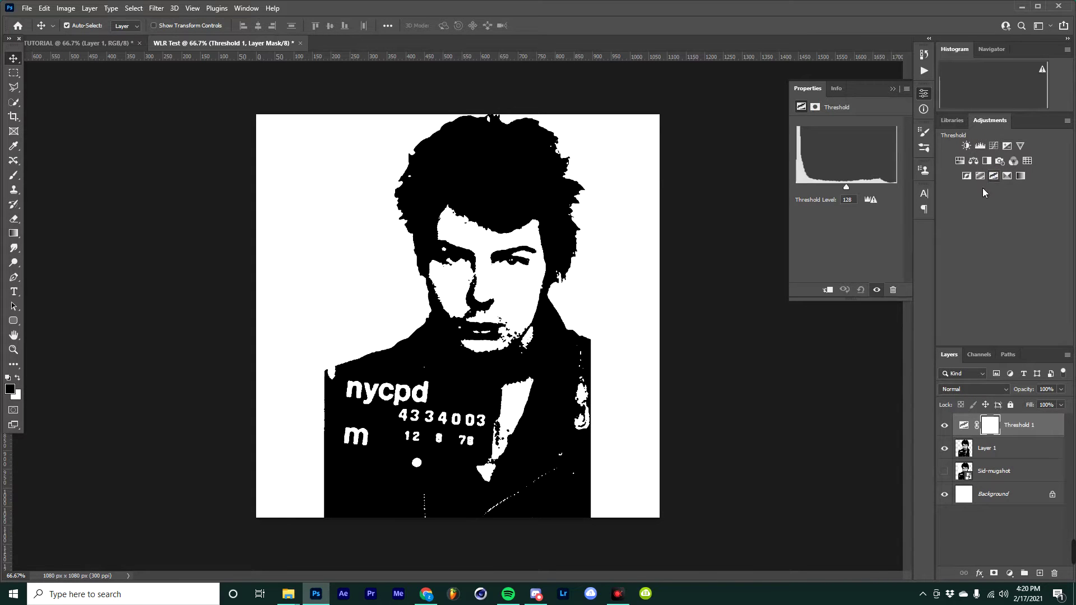
{"action": "mouse_move", "coordinate": [846, 186]}
{"action": "left_mouse_down"}
{"action": "mouse_move", "coordinate": [829, 198]}
{"action": "mouse_move", "coordinate": [841, 195]}
{"action": "left_mouse_up"}
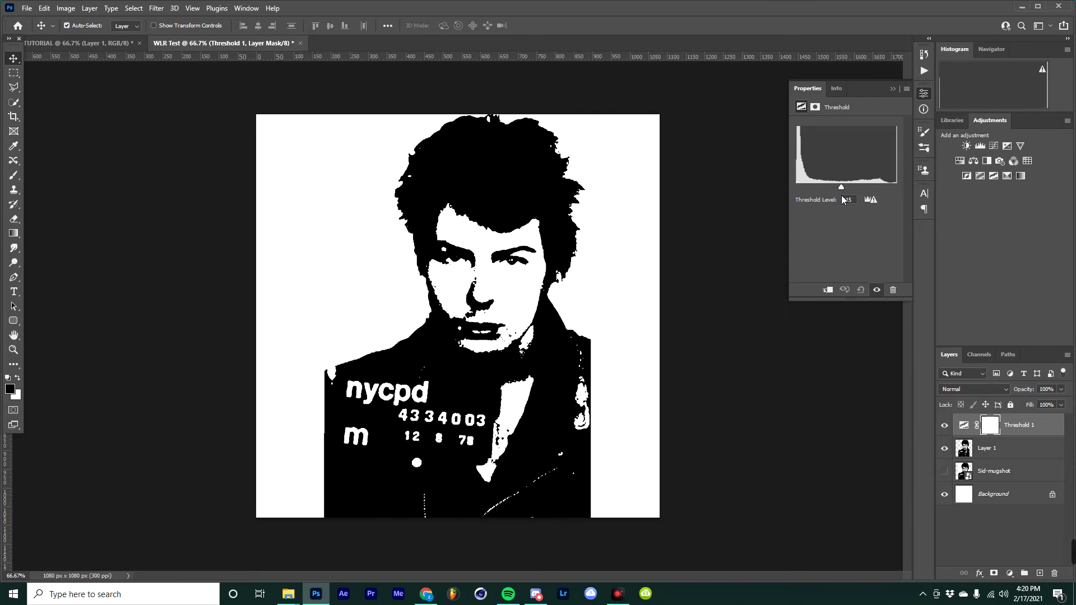
{"action": "left_click", "coordinate": [893, 89]}
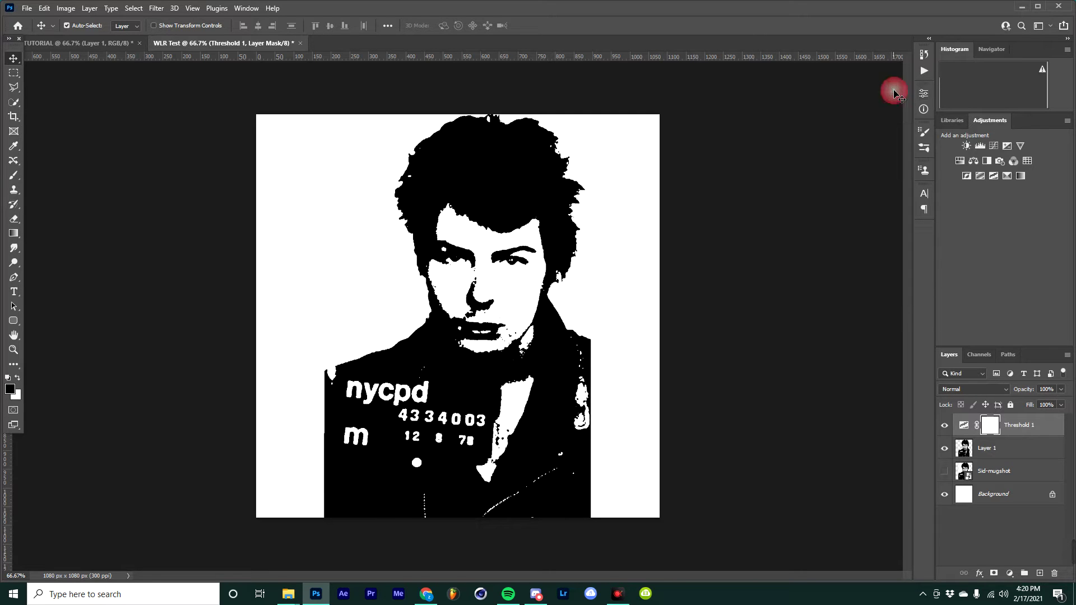
Merge the Threshold adjustment with the cut-out layer beneath it
{"action": "left_click", "coordinate": [989, 448], "text": "shift"}
{"action": "right_click", "coordinate": [987, 449]}
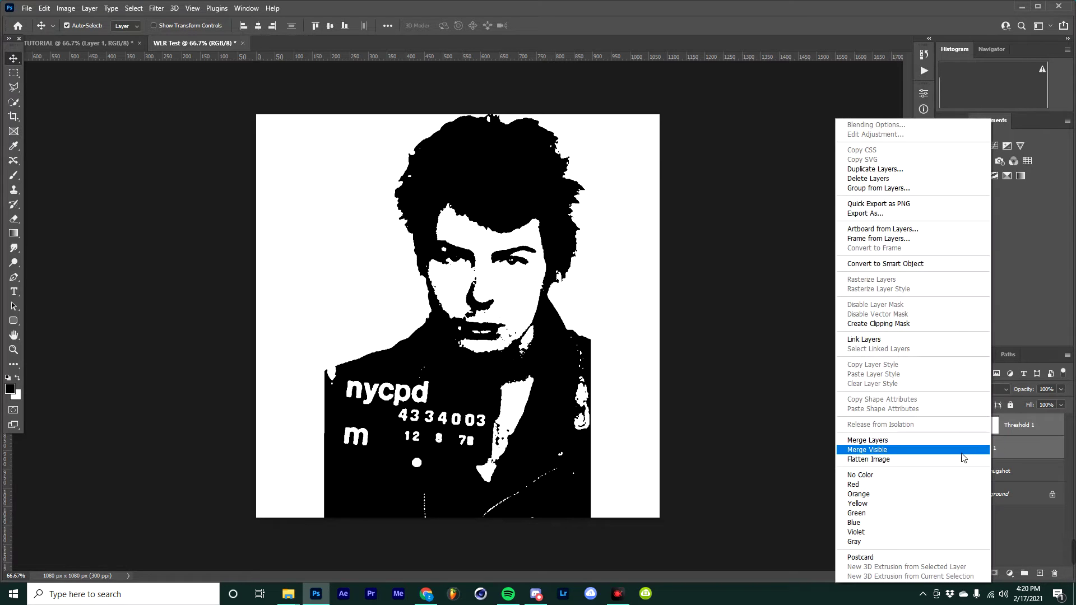
{"action": "left_click", "coordinate": [918, 445]}
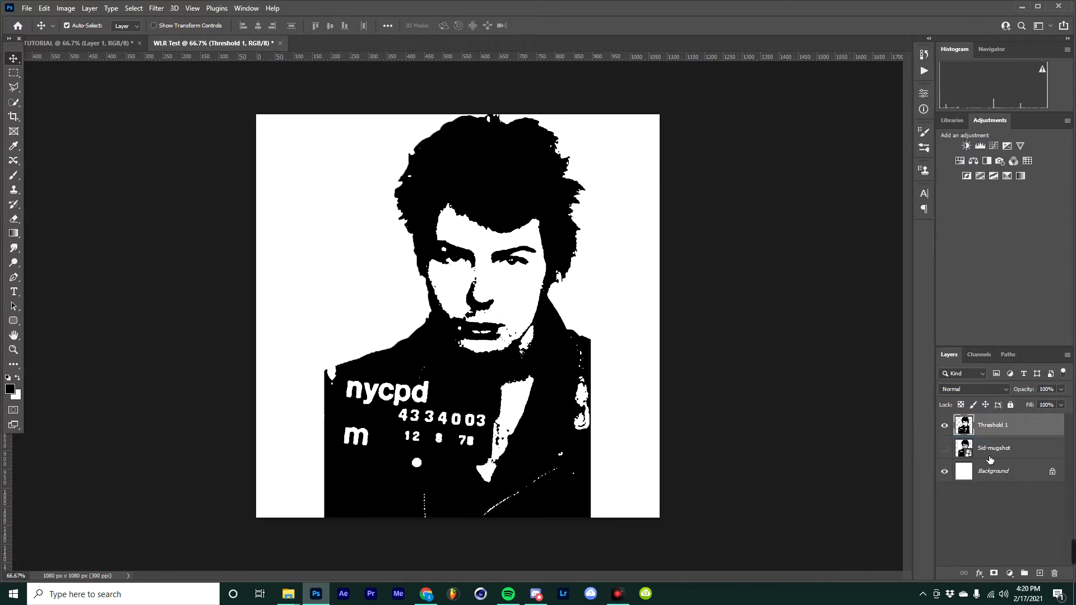
With a 20 px Hard Round black brush, paint over the white specks on the shoulder, jacket collar and jaw edge
{"action": "left_click", "coordinate": [17, 176]}
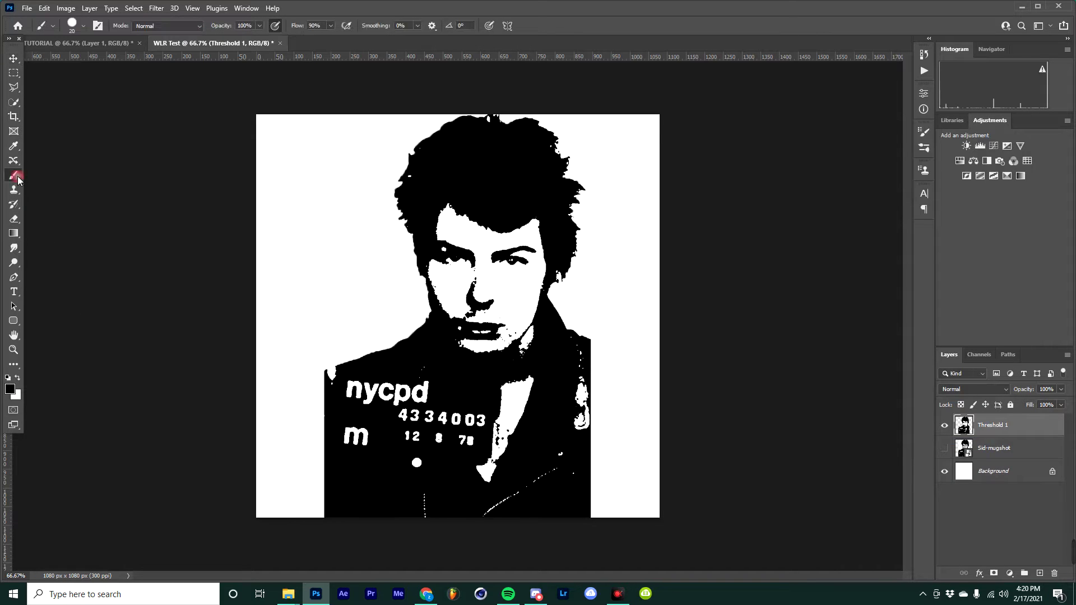
{"action": "left_click", "coordinate": [53, 26]}
{"action": "left_click", "coordinate": [84, 26]}
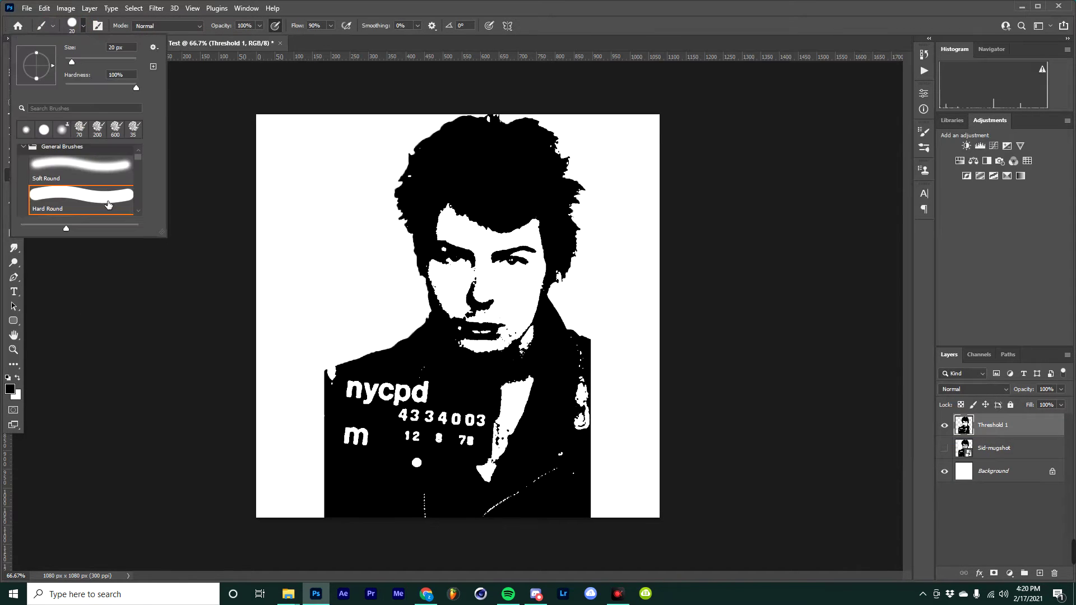
{"action": "left_click", "coordinate": [82, 34]}
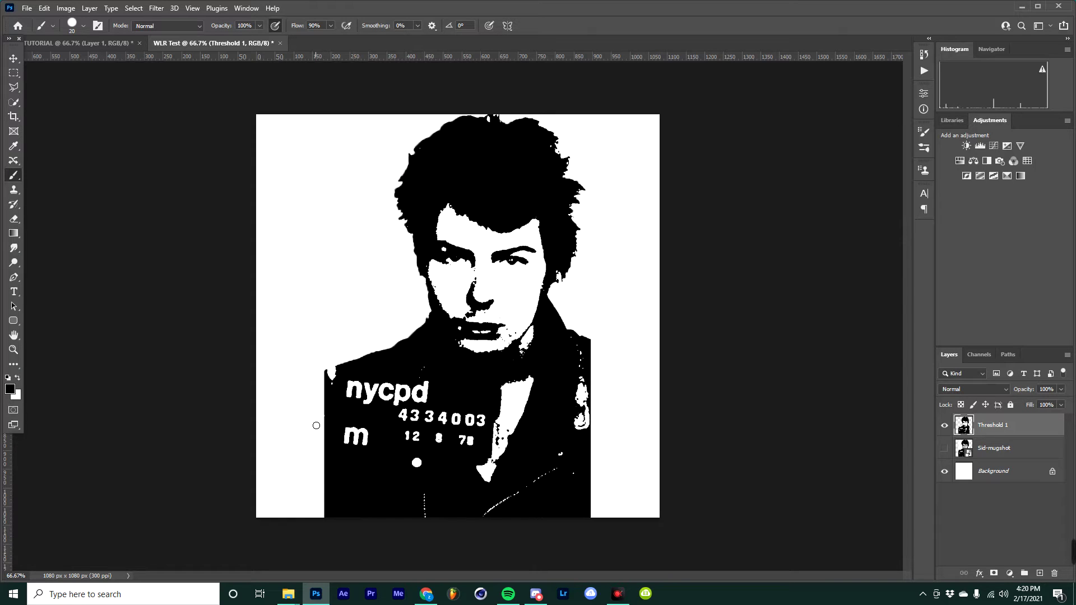
{"action": "left_click", "coordinate": [330, 372]}
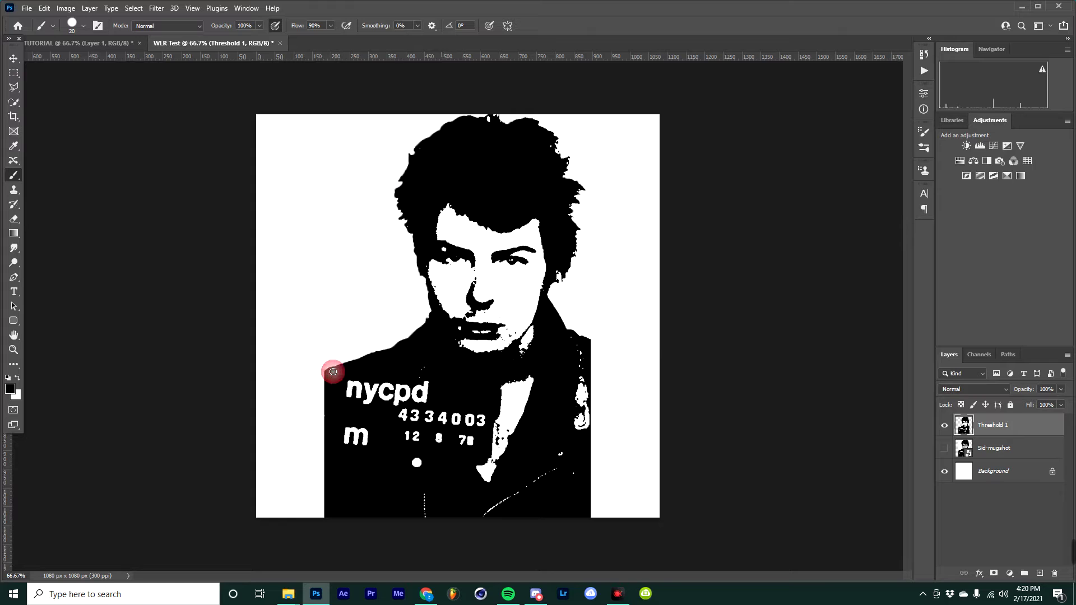
{"action": "left_click", "coordinate": [419, 373]}
{"action": "left_click_drag", "start_coordinate": [526, 351], "coordinate": [533, 332]}
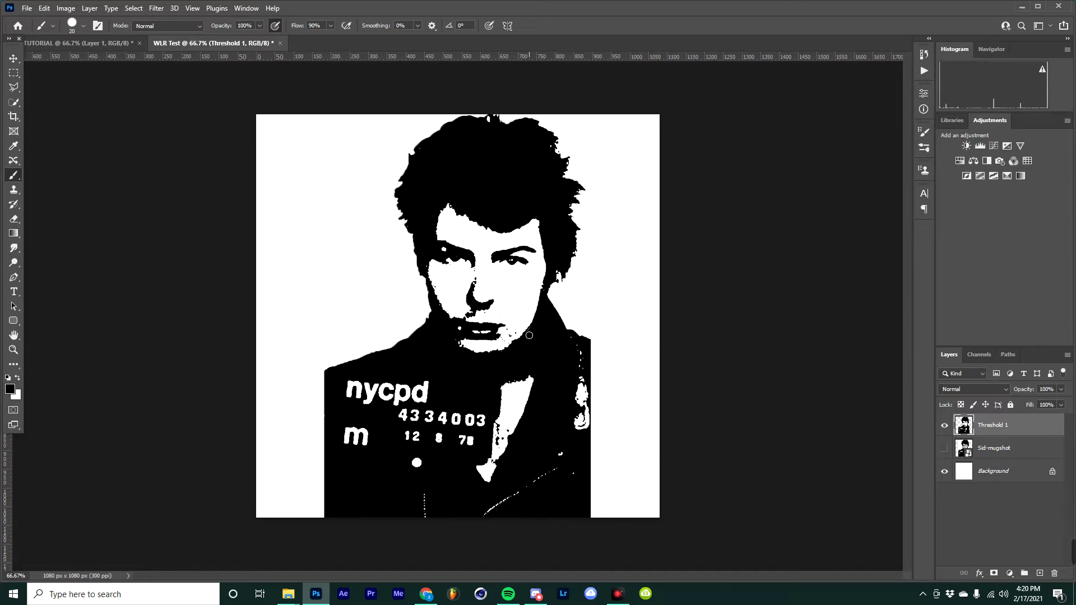
{"action": "left_click", "coordinate": [530, 333]}
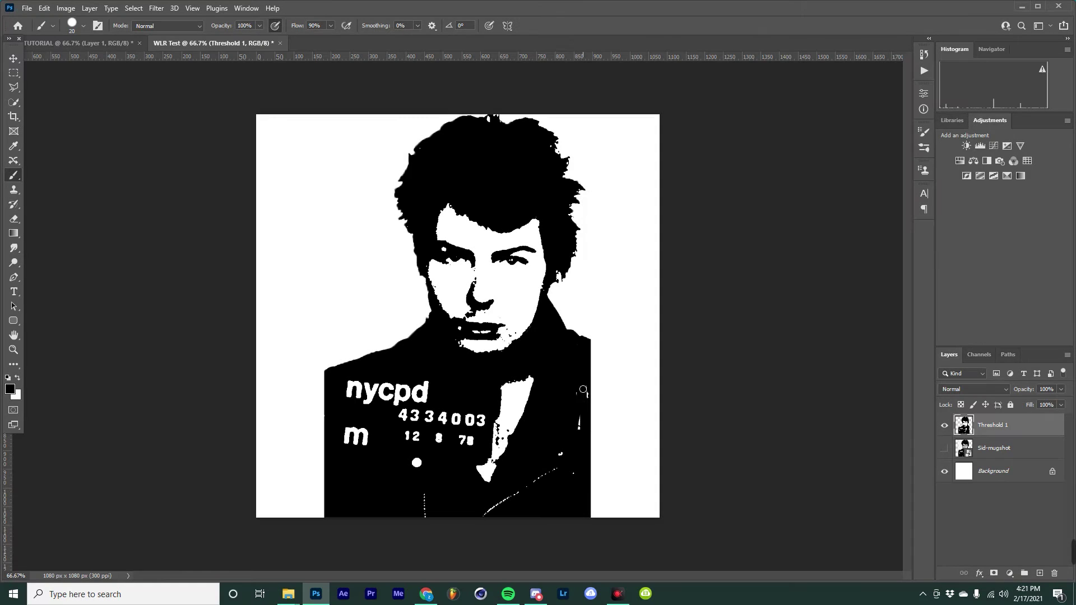
Paint out the remaining white jacket seams, the round badge and the open shirt area in black
{"action": "scroll", "coordinate": [496, 459], "scroll_direction": "up", "scroll_amount": 1}
{"action": "left_click_drag", "start_coordinate": [516, 506], "coordinate": [481, 531]}
{"action": "left_click", "coordinate": [377, 454]}
{"action": "scroll", "coordinate": [583, 357], "scroll_direction": "up", "scroll_amount": 1}
{"action": "mouse_move", "coordinate": [493, 465]}
{"action": "left_mouse_down"}
{"action": "mouse_move", "coordinate": [532, 342]}
{"action": "mouse_move", "coordinate": [525, 369]}
{"action": "left_mouse_up"}
Touch up stray specks and rough edges on the face with the brush reduced to 15 px
{"action": "scroll", "coordinate": [583, 357], "scroll_direction": "up", "scroll_amount": 2}
{"action": "left_click", "coordinate": [387, 268]}
{"action": "left_click", "coordinate": [418, 242]}
{"action": "left_click", "coordinate": [441, 360]}
{"action": "key", "text": "["}
{"action": "key", "text": "["}
{"action": "left_click", "coordinate": [17, 378]}
{"action": "left_click", "coordinate": [17, 378]}
{"action": "left_click_drag", "start_coordinate": [393, 281], "coordinate": [394, 307]}
{"action": "scroll", "coordinate": [420, 208], "scroll_direction": "up", "scroll_amount": 1}
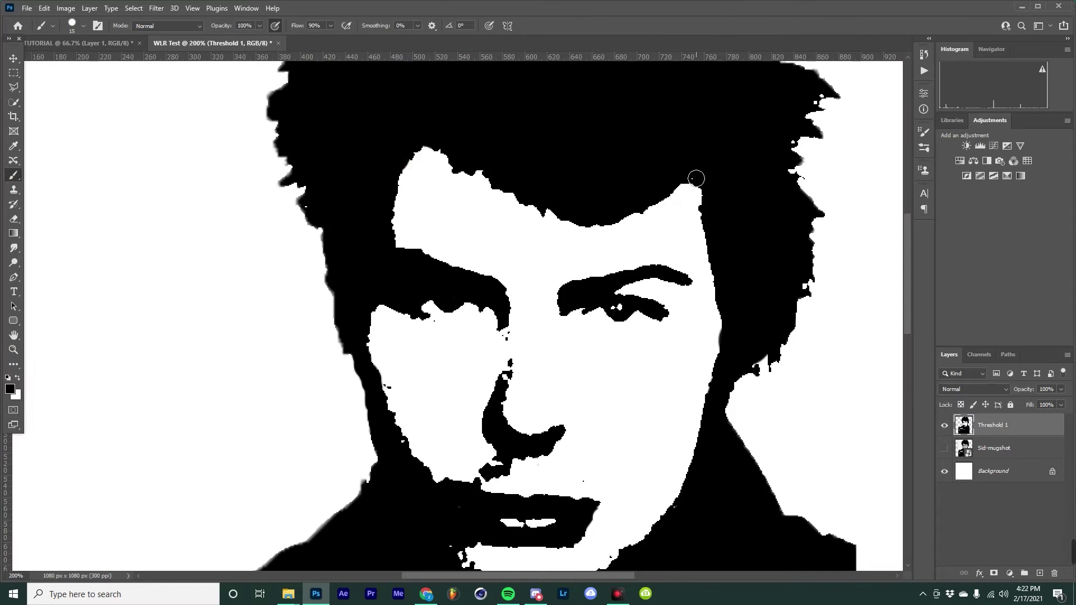
Draw a black rounded rectangle about 673 x 1031 px with 10 px corners over the portrait
{"action": "key", "text": "ctrl+minus"}
{"action": "key", "text": "ctrl+minus"}
{"action": "key", "text": "ctrl+minus"}
{"action": "left_click", "coordinate": [13, 321]}
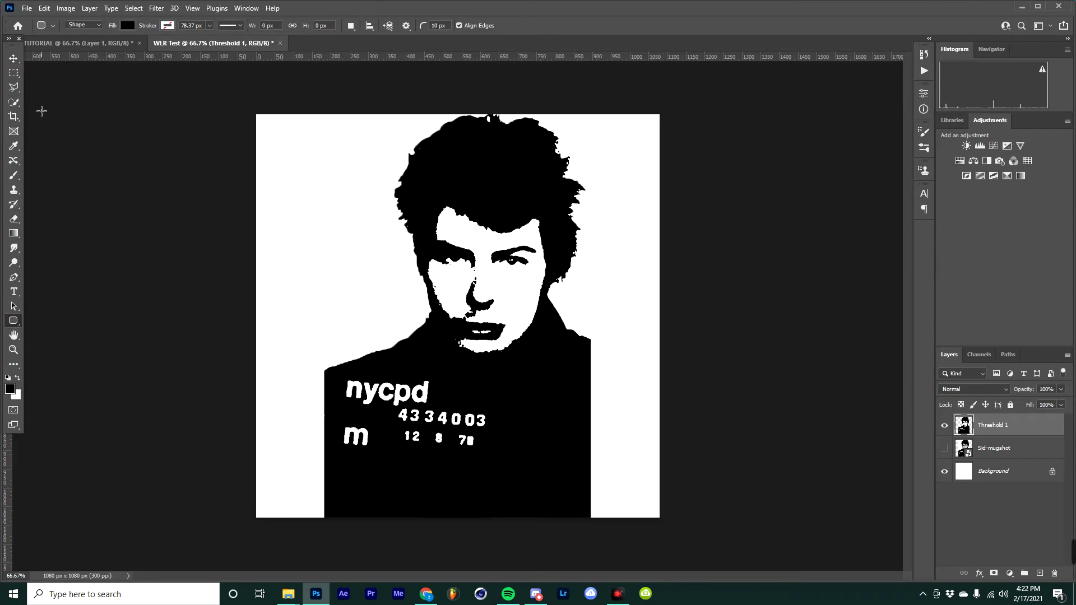
{"action": "left_click", "coordinate": [14, 323]}
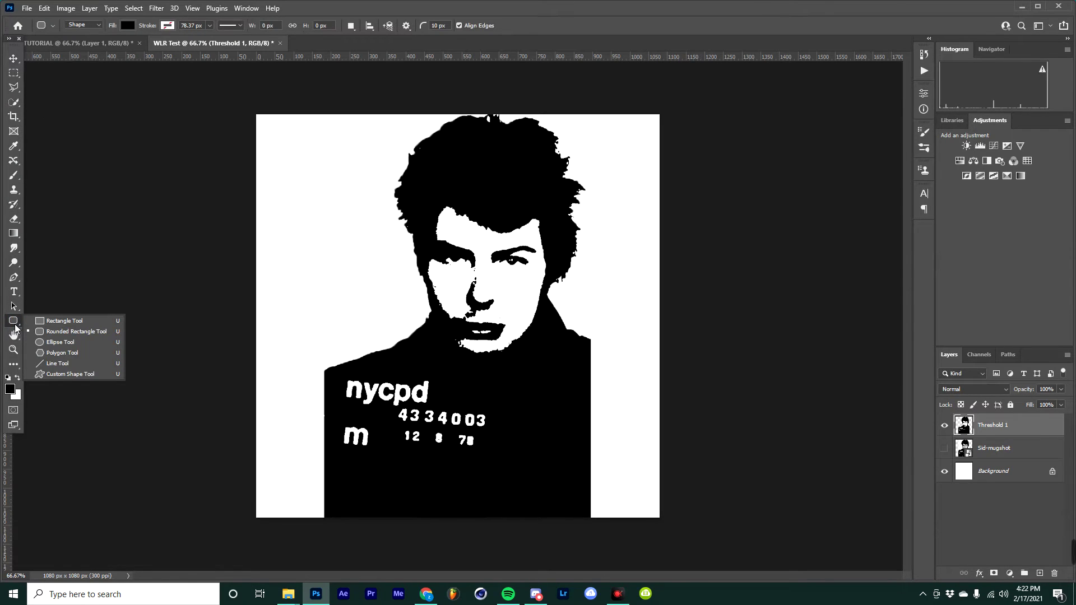
{"action": "left_click", "coordinate": [59, 334]}
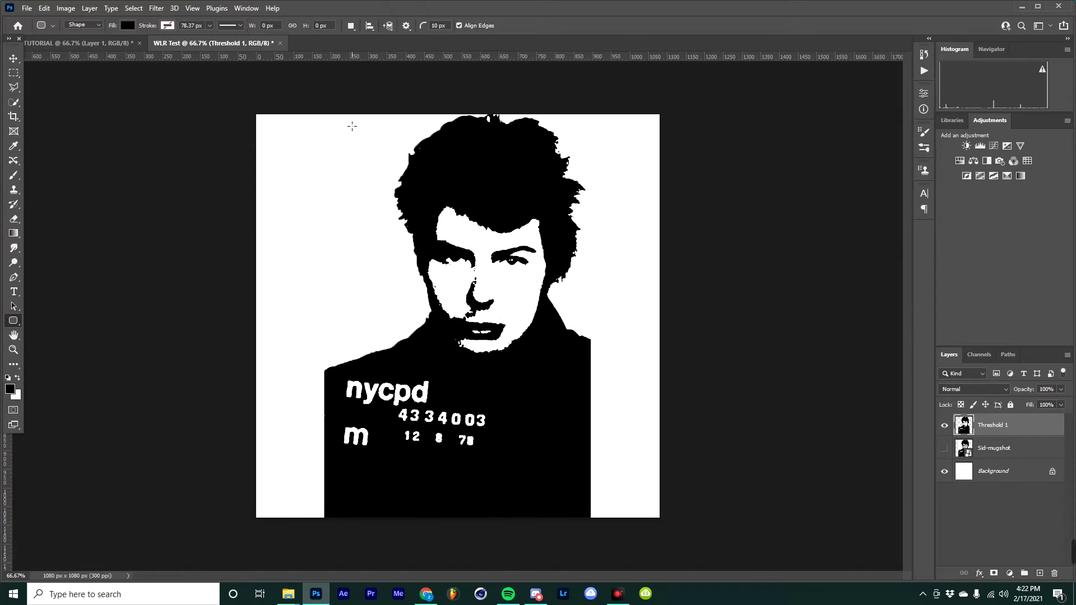
{"action": "left_click_drag", "start_coordinate": [352, 123], "coordinate": [603, 509]}
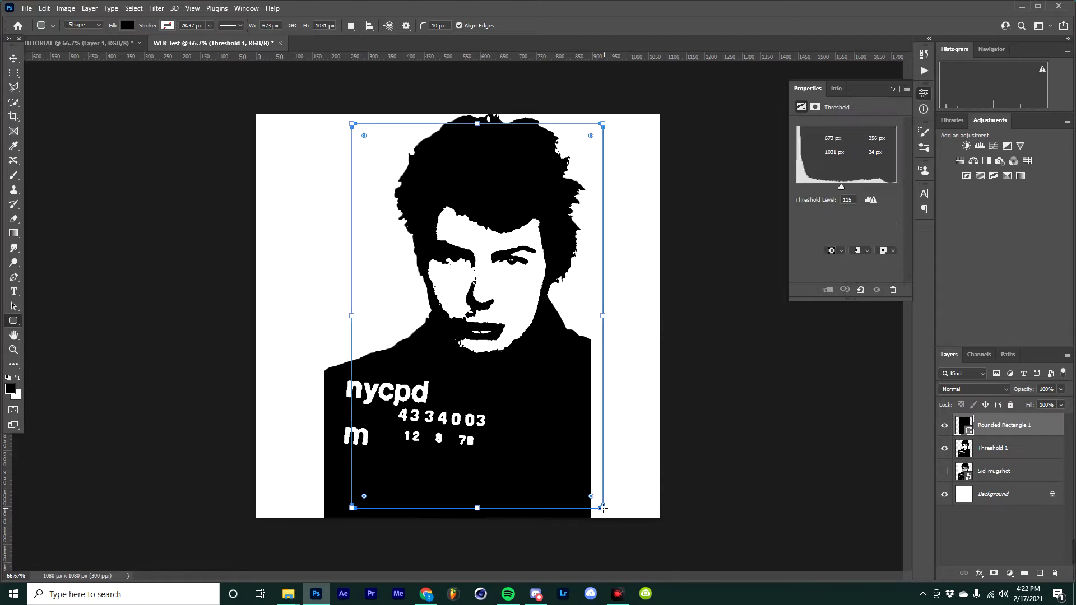
Move the rounded rectangle to the centre of the canvas at X 202.5 px, Y 24.5 px
{"action": "left_click", "coordinate": [13, 58]}
{"action": "left_click_drag", "start_coordinate": [439, 221], "coordinate": [414, 214]}
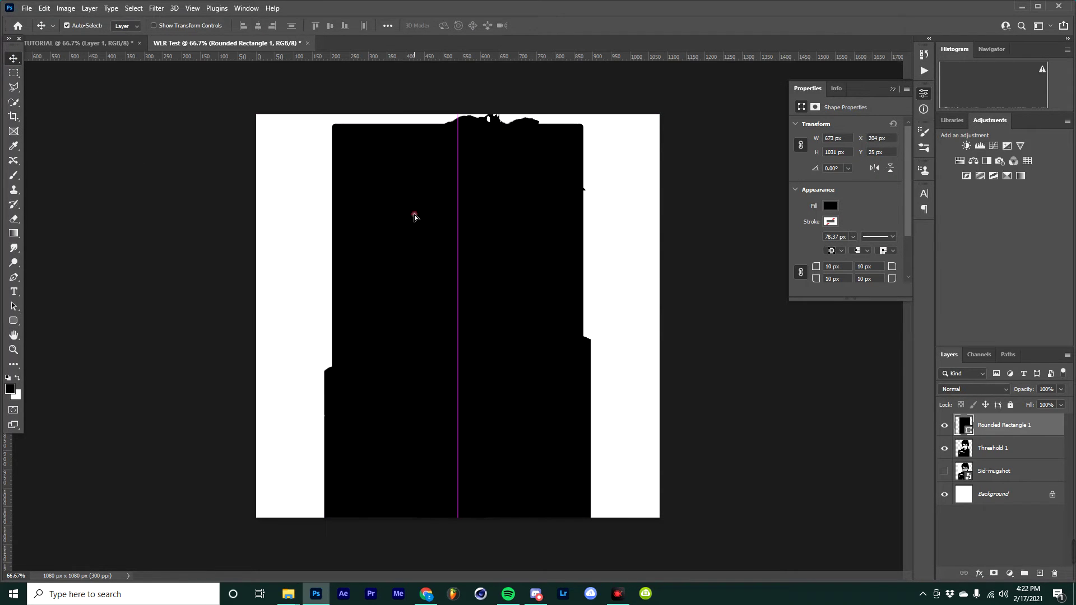
{"action": "key", "text": "Up"}
{"action": "key", "text": "Up"}
{"action": "key", "text": "Up"}
{"action": "key", "text": "Up"}
{"action": "key", "text": "Up"}
{"action": "key", "text": "Up"}
{"action": "key", "text": "Up"}
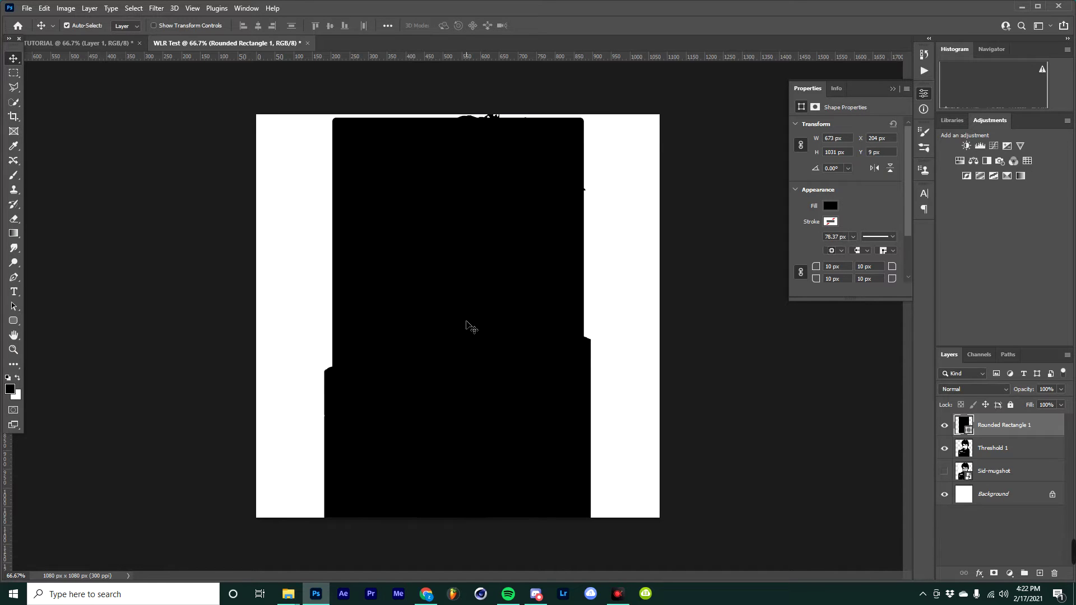
{"action": "key", "text": "ctrl+t"}
{"action": "left_click", "coordinate": [557, 25]}
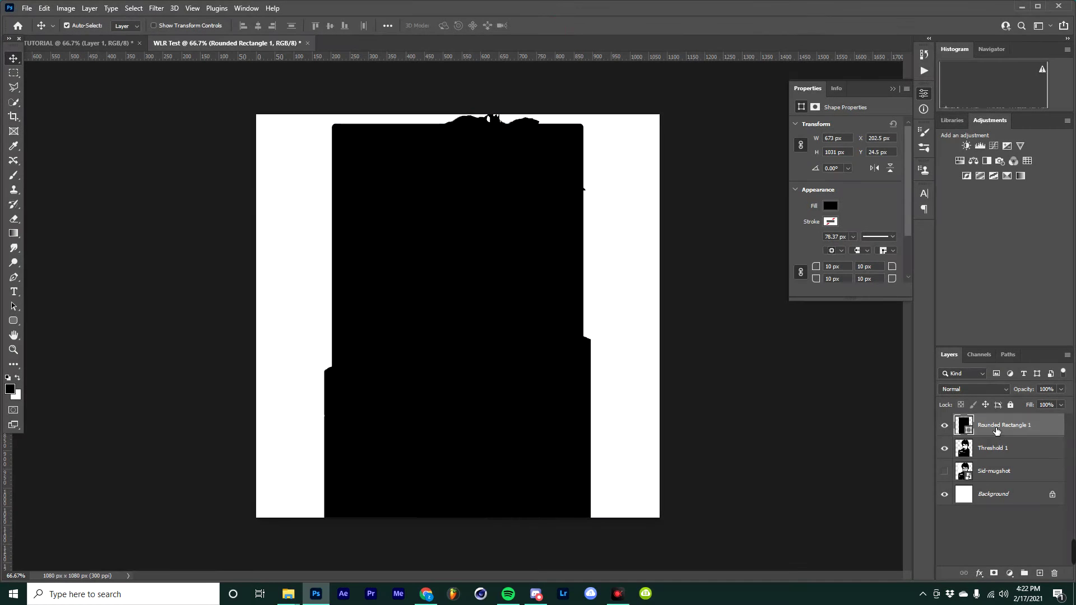
Move the rounded rectangle layer below the Threshold 1 layer and clip Threshold 1 to it
{"action": "left_click_drag", "start_coordinate": [1003, 425], "coordinate": [990, 457]}
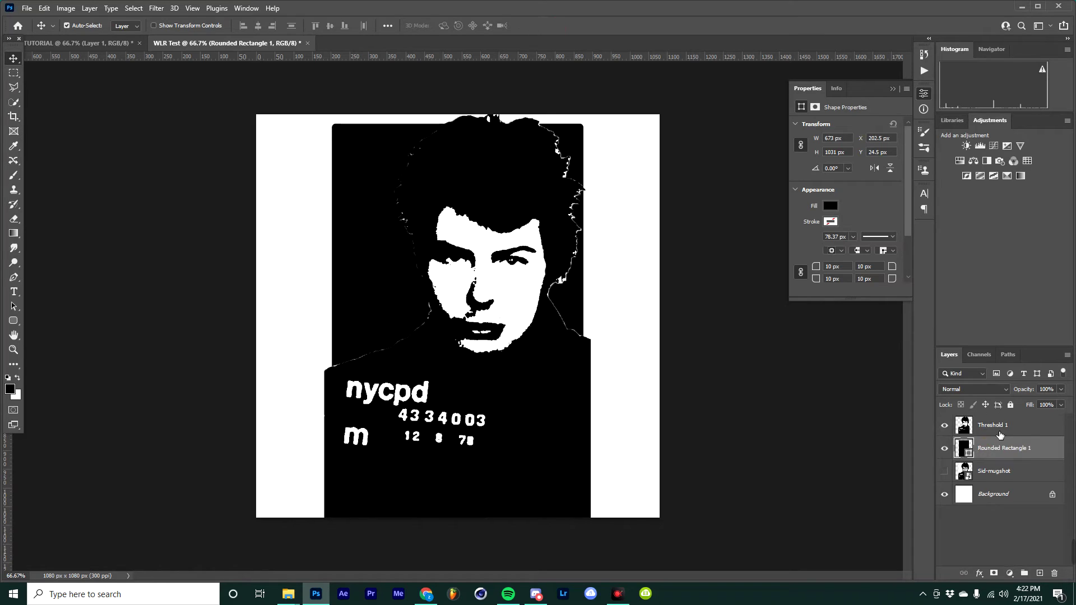
{"action": "right_click", "coordinate": [997, 432]}
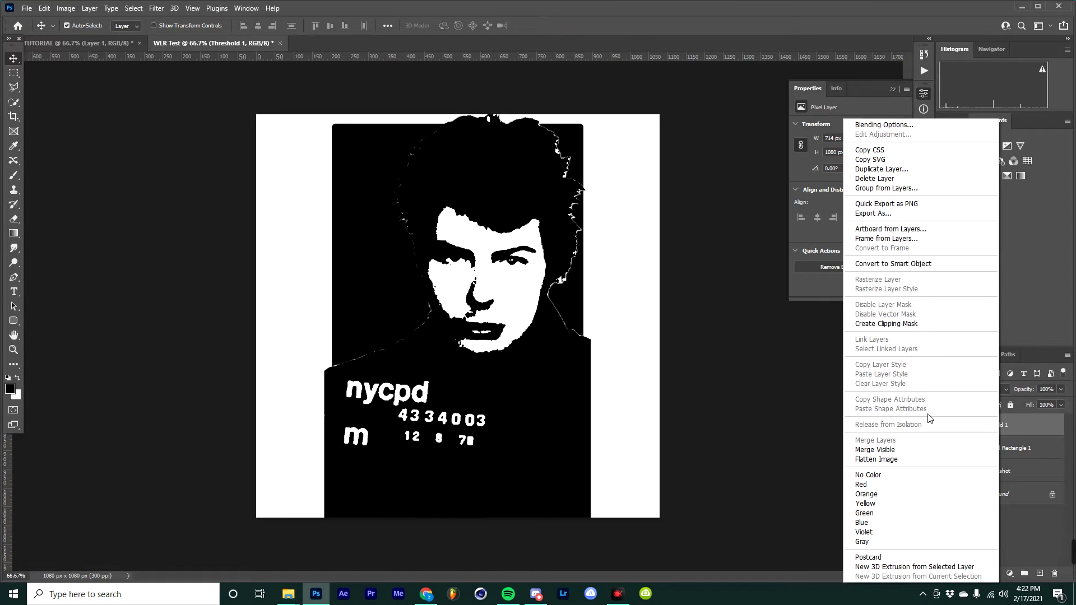
{"action": "left_click", "coordinate": [915, 325]}
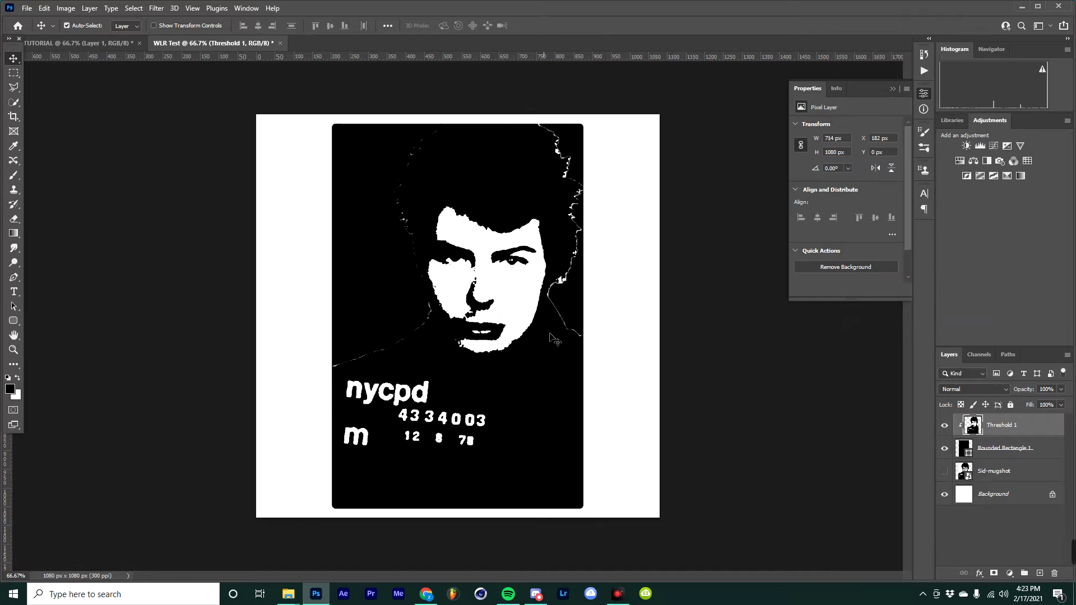
Paint over the leftover white outline around the hair and shoulders in black with the brush
{"action": "key", "text": "b"}
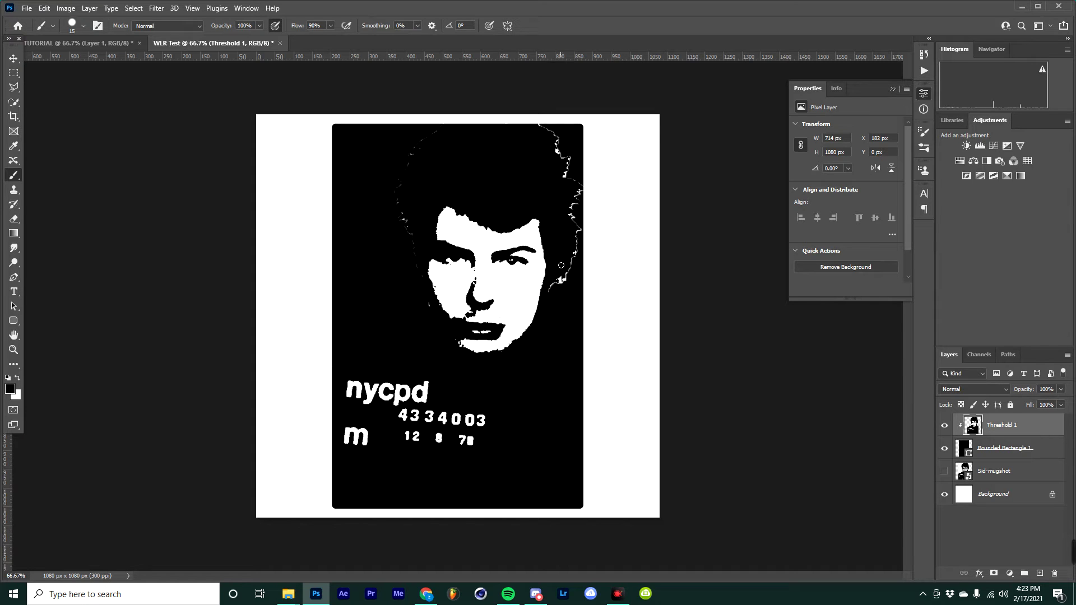
{"action": "left_click_drag", "start_coordinate": [550, 289], "coordinate": [563, 279]}
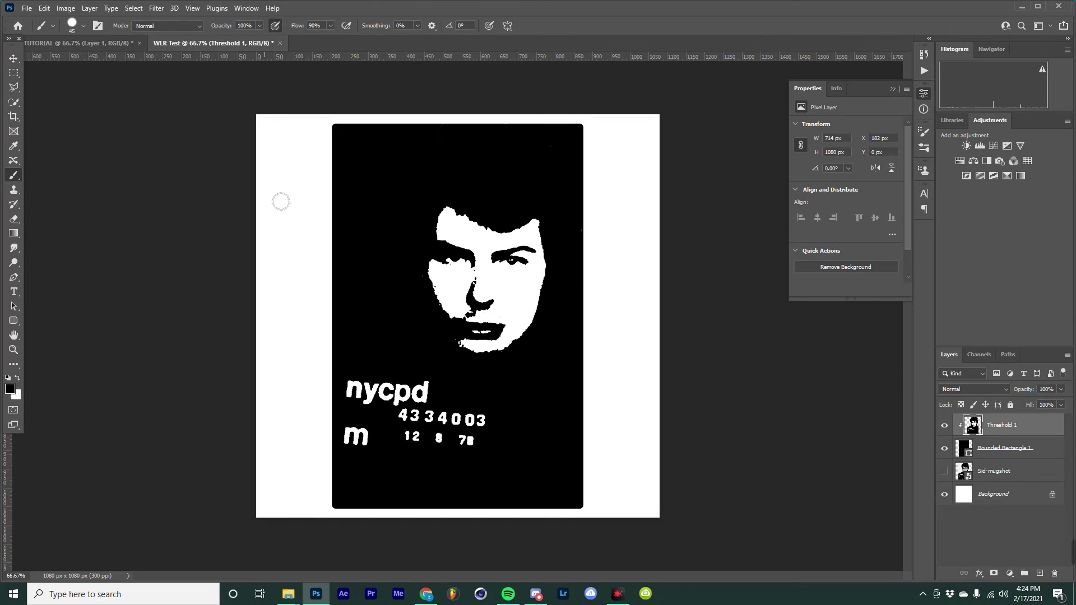
Add the text "RED" in 72 pt Brush Script MT Italic across the rectangle's upper part, coloured c30303
{"action": "key", "text": "v"}
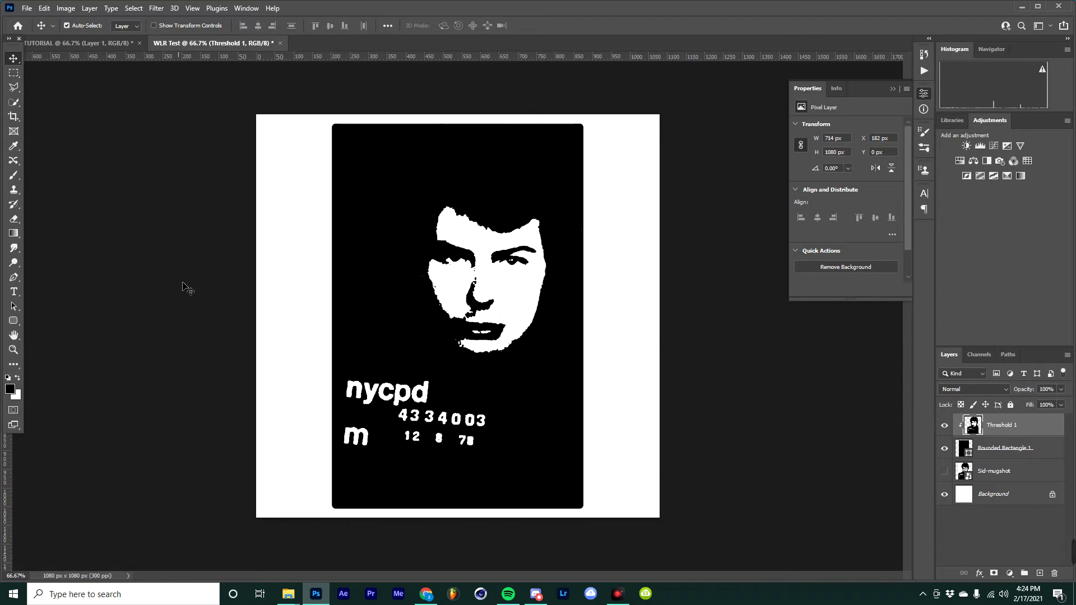
{"action": "left_click", "coordinate": [14, 292]}
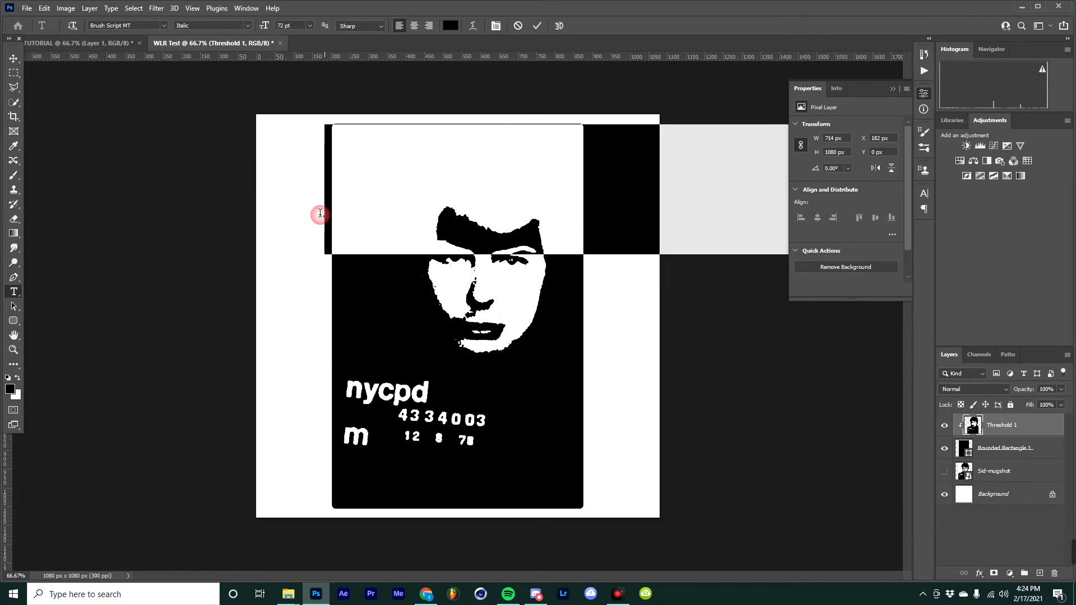
{"action": "left_click", "coordinate": [325, 214]}
{"action": "type", "text": "RED"}
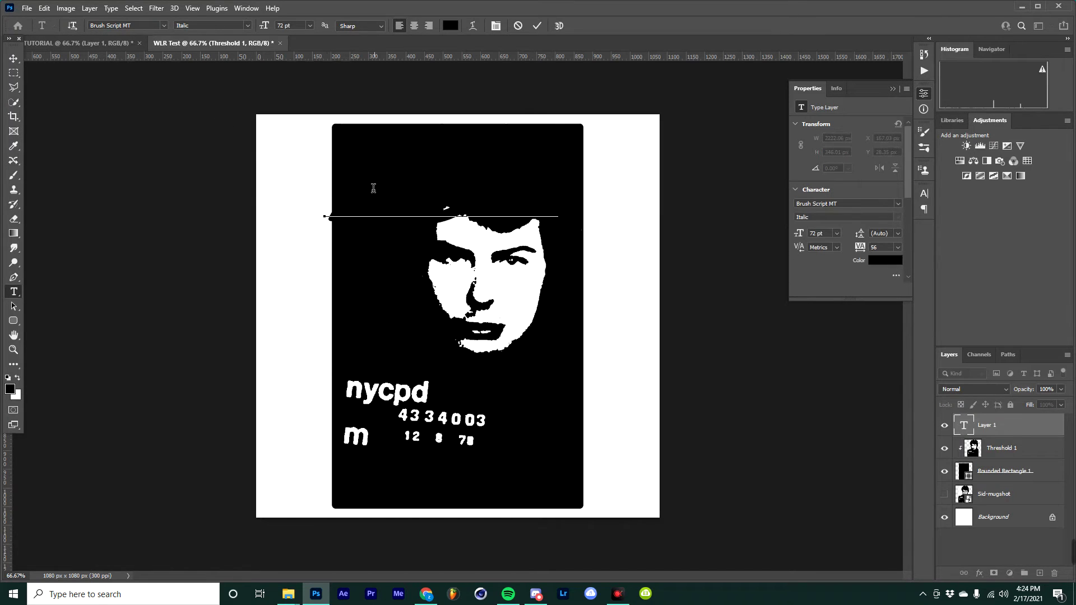
{"action": "double_click", "coordinate": [398, 158]}
{"action": "left_click", "coordinate": [450, 26]}
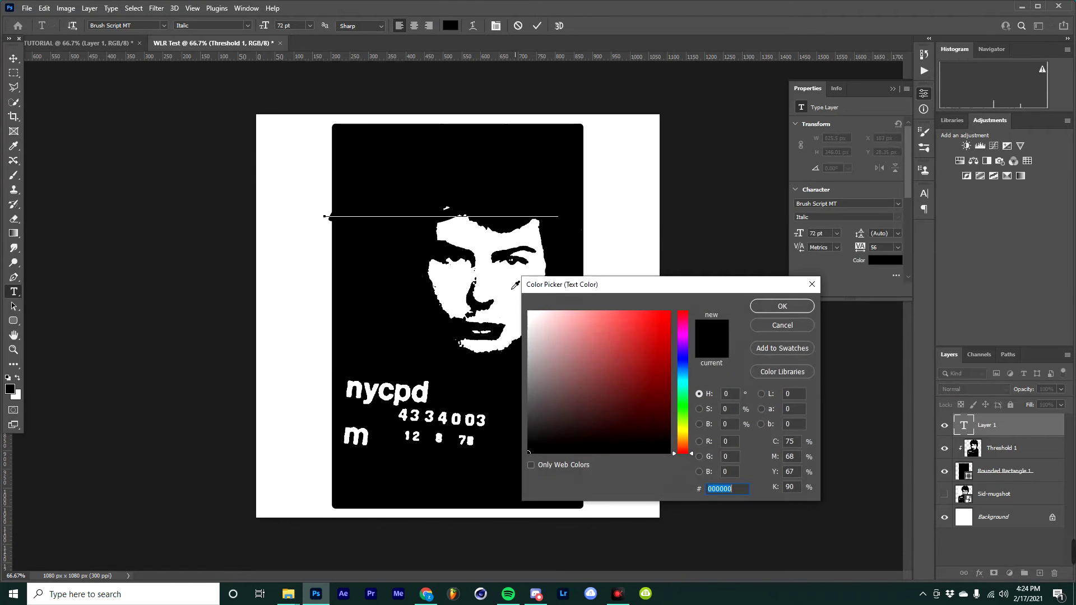
{"action": "type", "text": "c30303"}
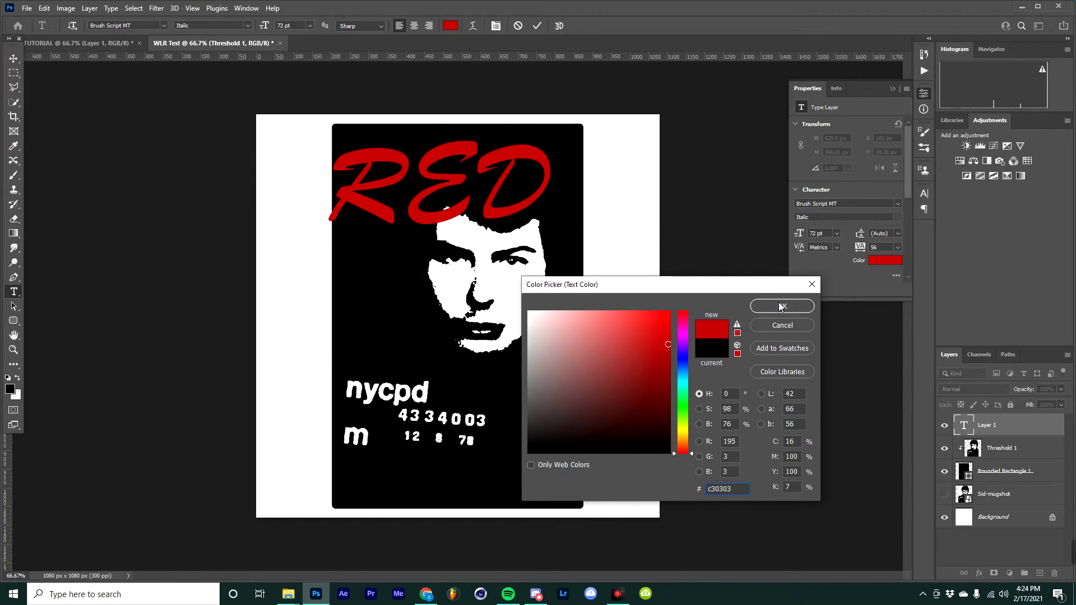
{"action": "left_click", "coordinate": [779, 306]}
{"action": "left_click", "coordinate": [13, 58]}
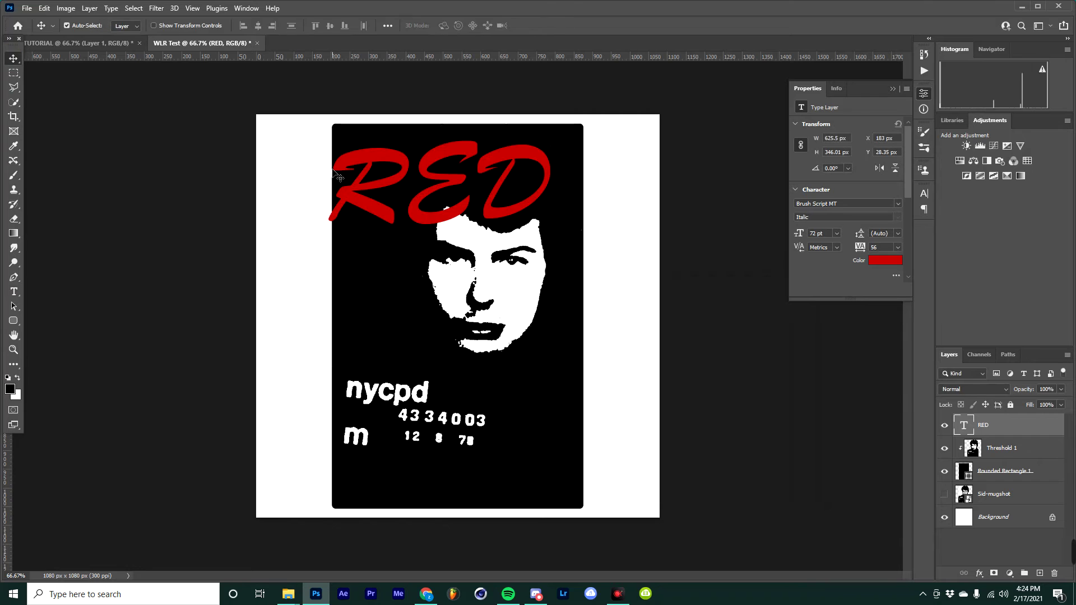
Rotate the RED text by about -3.12° and shift it over the rectangle's upper-left corner, at about X 120 px, Y -34 px
{"action": "key", "text": "ctrl+t"}
{"action": "left_click_drag", "start_coordinate": [456, 183], "coordinate": [440, 166]}
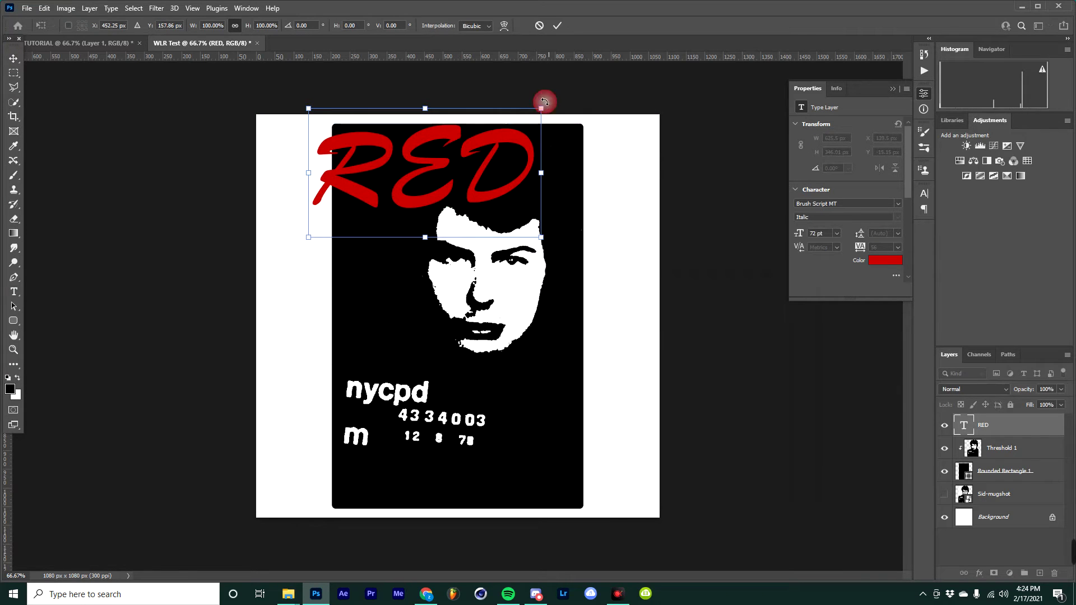
{"action": "left_click_drag", "start_coordinate": [546, 102], "coordinate": [547, 100]}
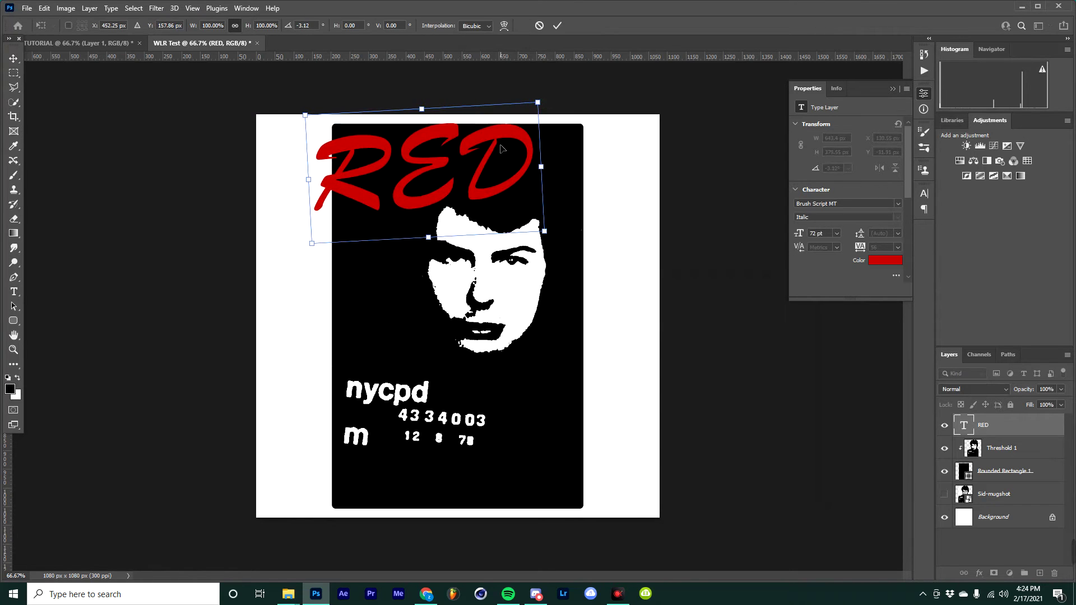
{"action": "left_click_drag", "start_coordinate": [501, 148], "coordinate": [499, 140]}
{"action": "left_click_drag", "start_coordinate": [498, 141], "coordinate": [498, 148]}
{"action": "left_click", "coordinate": [557, 26]}
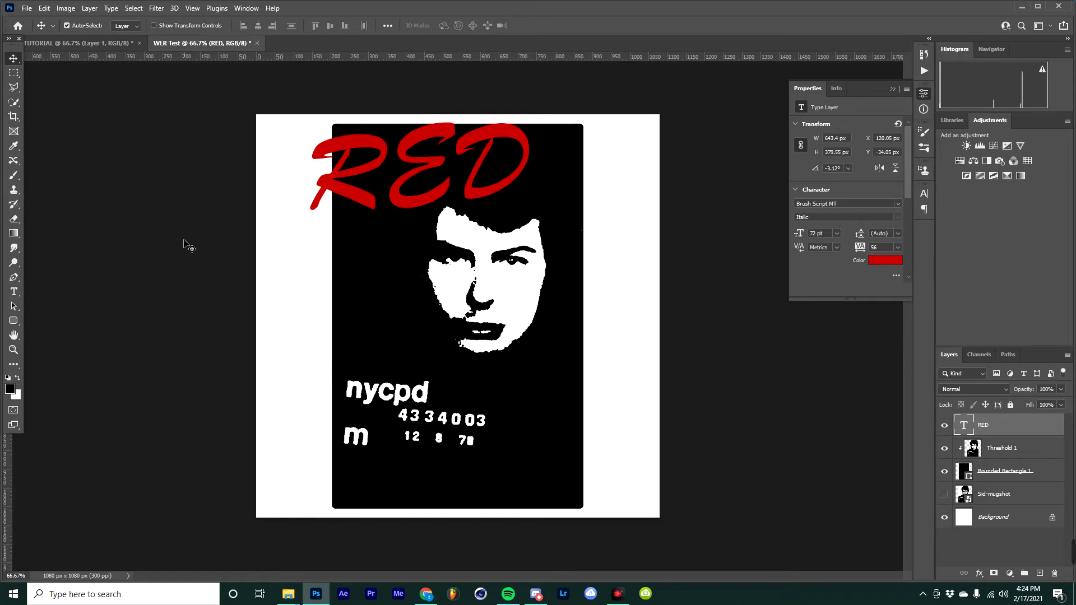
Choose the paint-drip brush preset named 4 for the Brush tool
{"action": "left_click", "coordinate": [14, 175]}
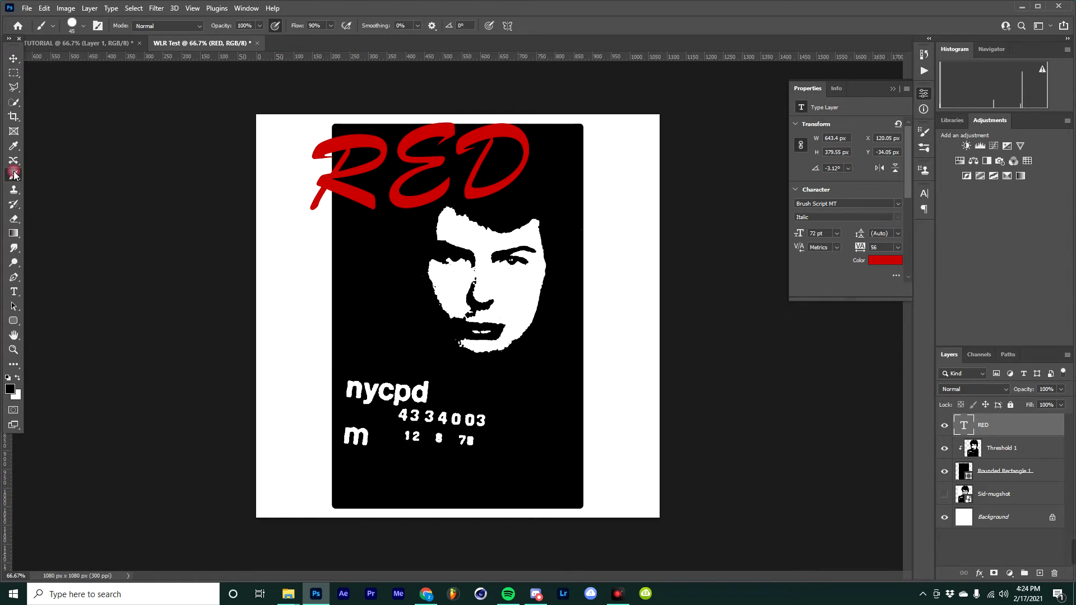
{"action": "left_click", "coordinate": [84, 26]}
{"action": "scroll", "coordinate": [139, 160], "scroll_direction": "down", "scroll_amount": 5}
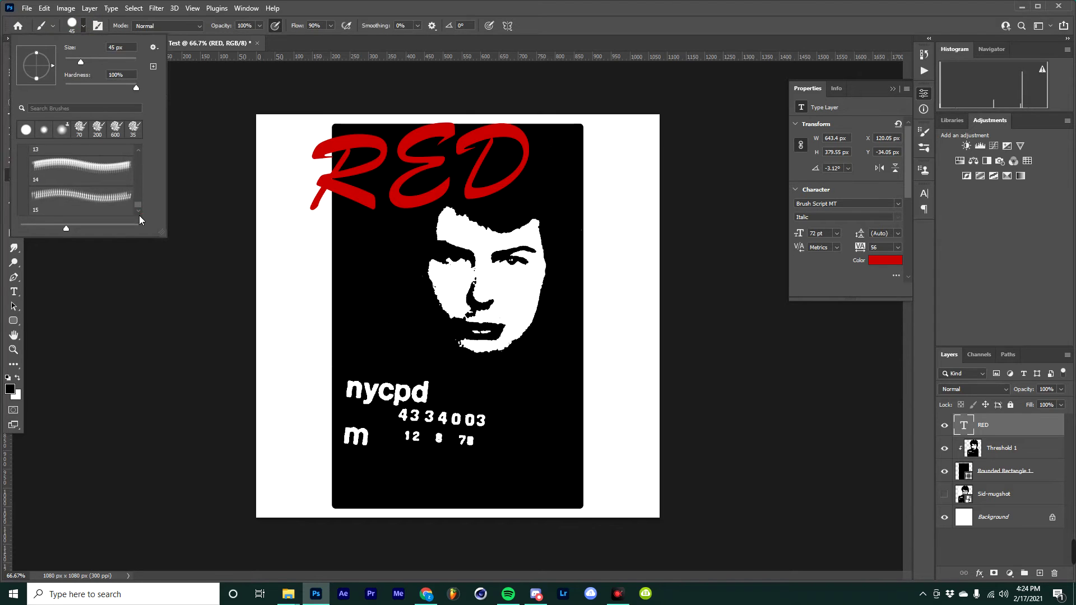
{"action": "scroll", "coordinate": [58, 203], "scroll_direction": "up", "scroll_amount": 4}
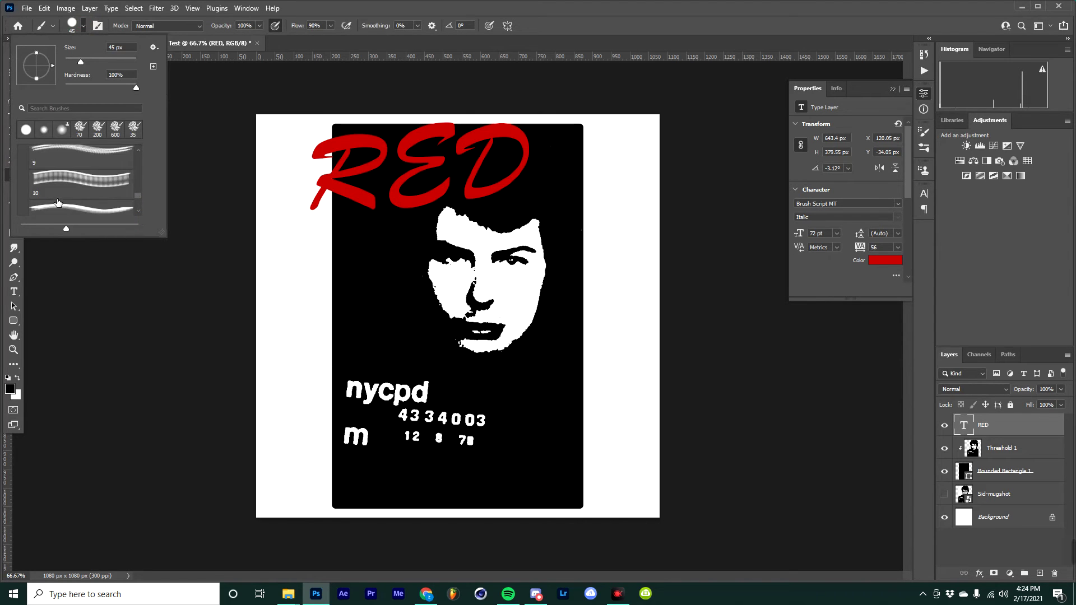
{"action": "scroll", "coordinate": [58, 203], "scroll_direction": "up", "scroll_amount": 4}
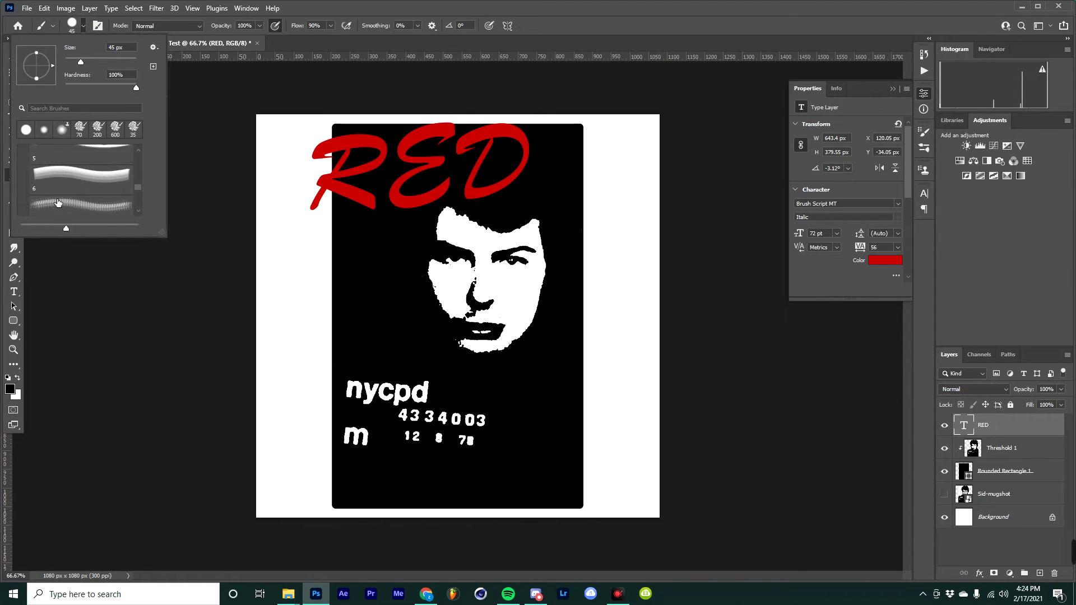
{"action": "scroll", "coordinate": [58, 202], "scroll_direction": "up", "scroll_amount": 3}
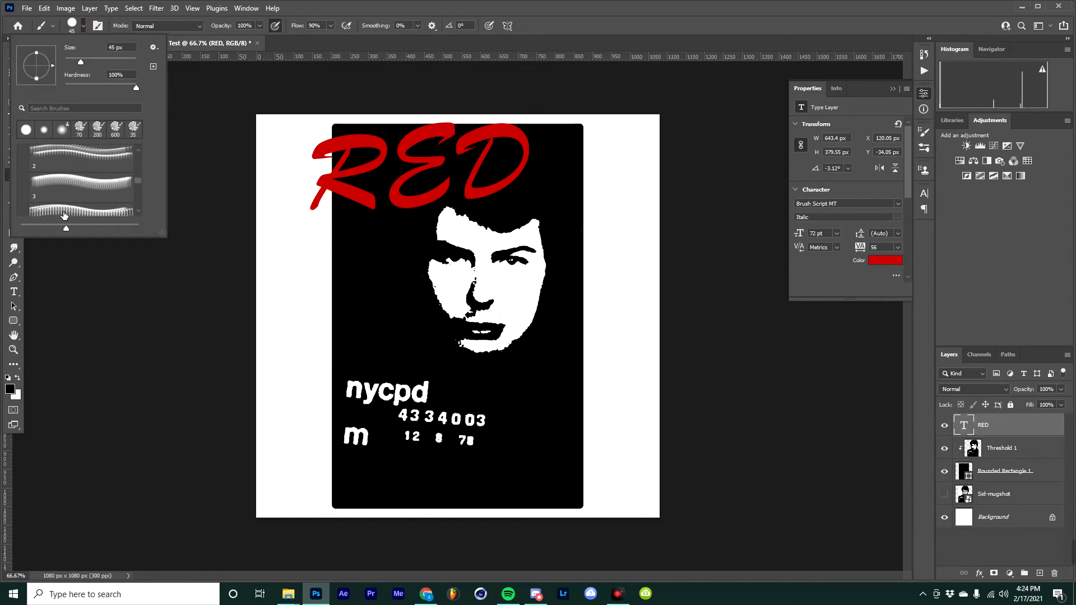
{"action": "scroll", "coordinate": [64, 214], "scroll_direction": "down", "scroll_amount": 5}
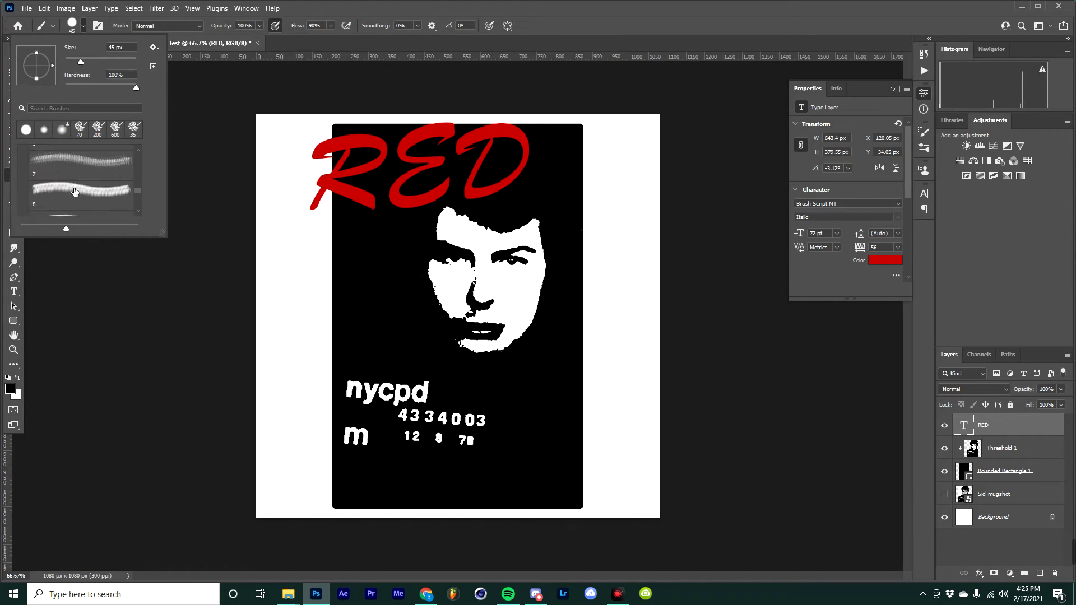
{"action": "scroll", "coordinate": [75, 192], "scroll_direction": "up", "scroll_amount": 4}
{"action": "left_click", "coordinate": [79, 178]}
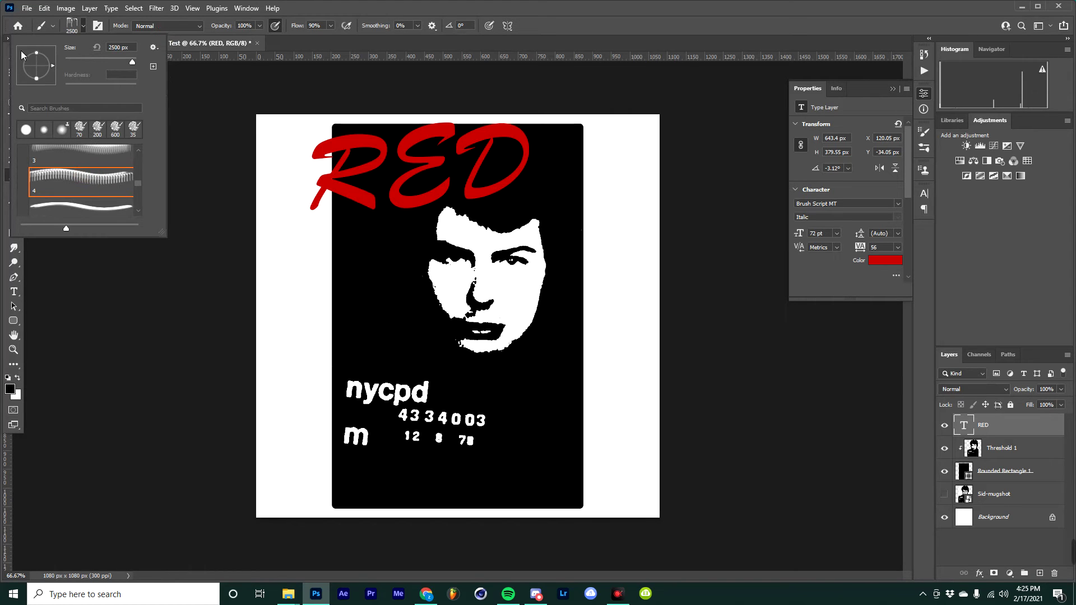
{"action": "left_click", "coordinate": [122, 15]}
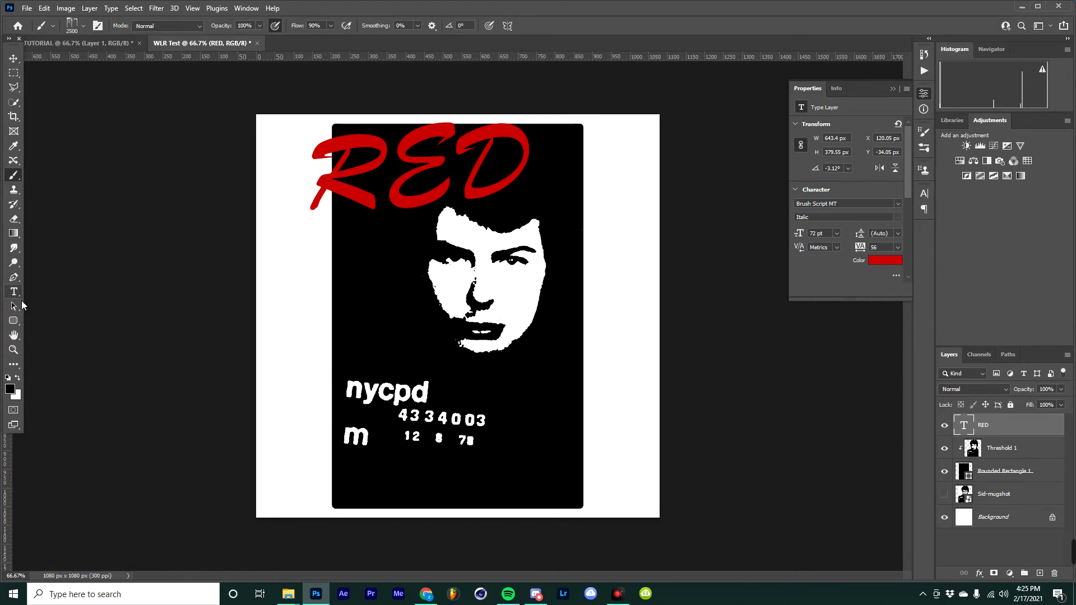
Set the foreground colour to the red of the RED text, c30303
{"action": "left_click", "coordinate": [11, 388]}
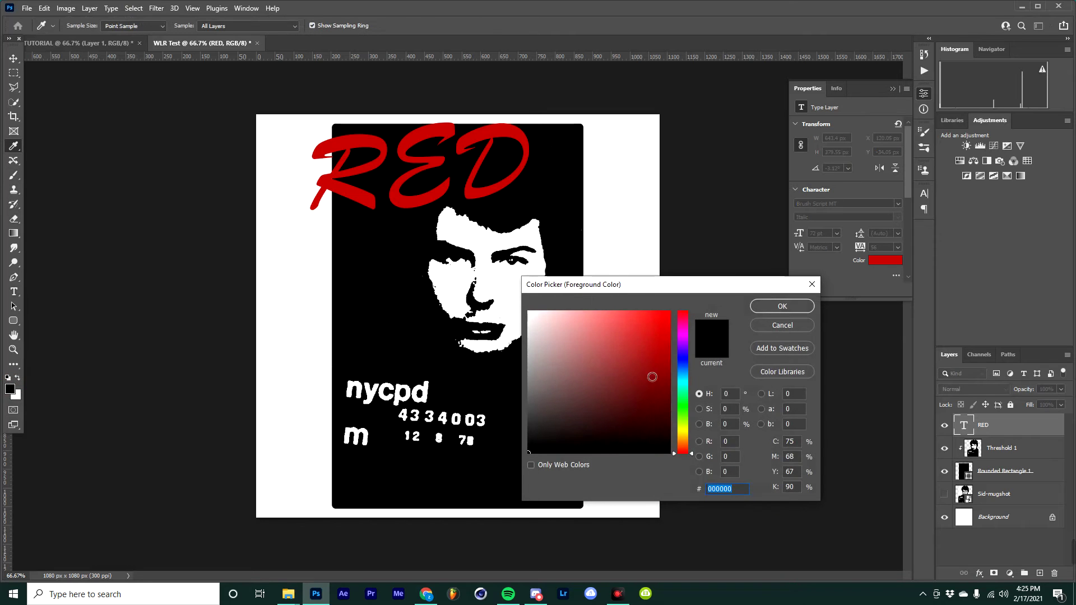
{"action": "left_click", "coordinate": [486, 131]}
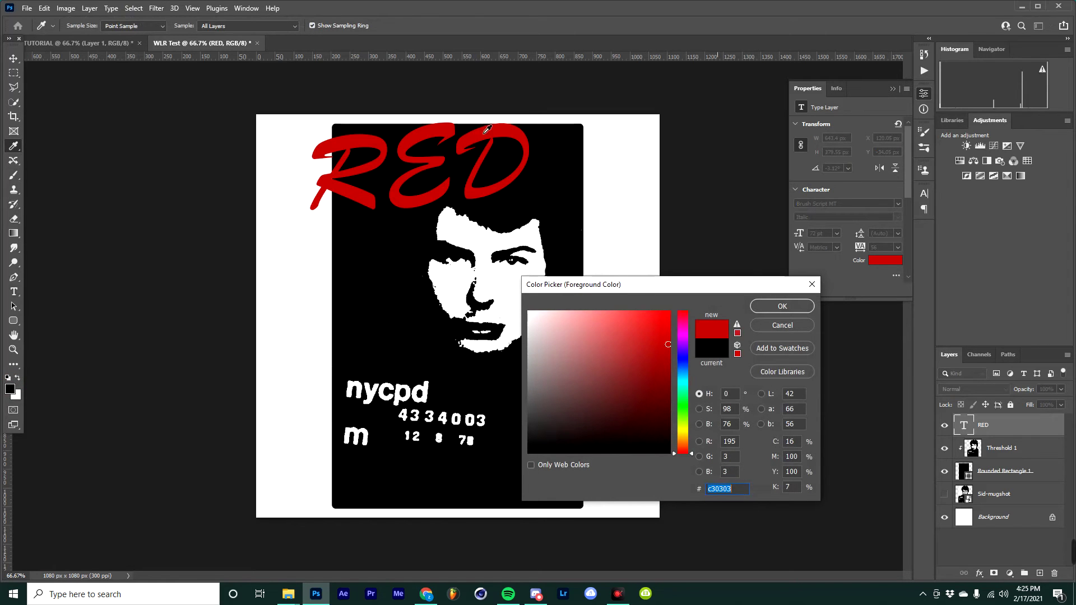
{"action": "left_click", "coordinate": [771, 306]}
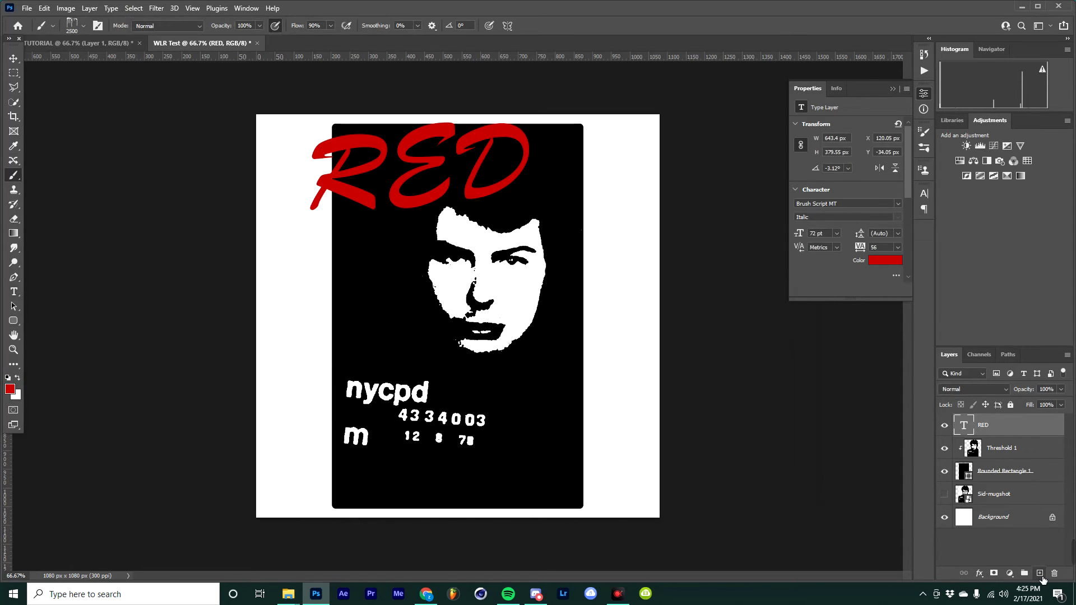
Add a new layer and stamp the drip brush on it once at 300 px, just below the letter R
{"action": "left_click", "coordinate": [1039, 573]}
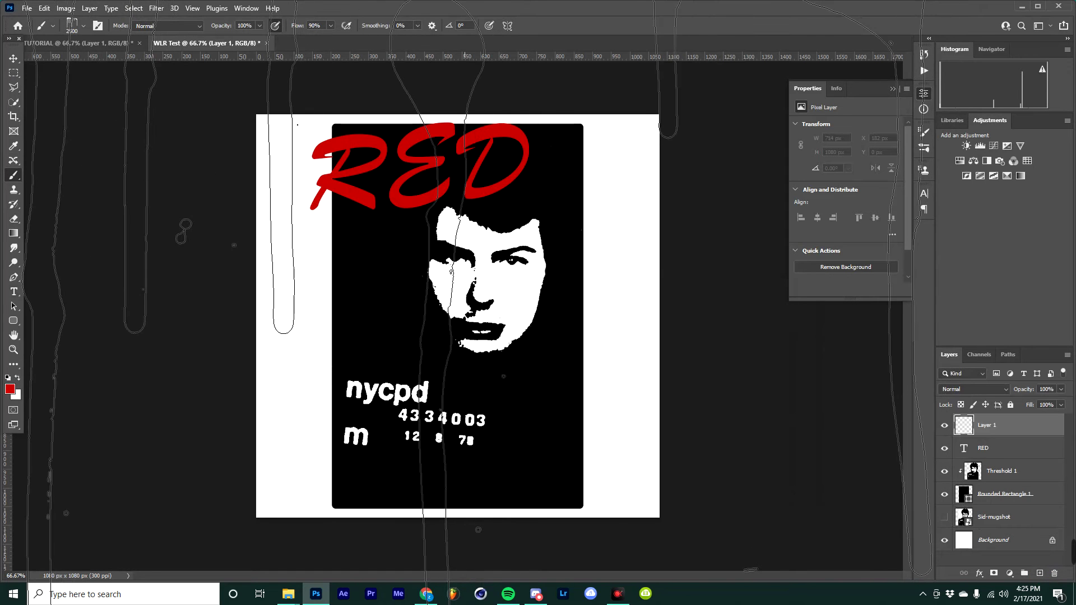
{"action": "key", "text": "bracketleft"}
{"action": "key", "text": "bracketleft"}
{"action": "key", "text": "bracketleft"}
{"action": "key", "text": "bracketleft"}
{"action": "key", "text": "bracketleft"}
{"action": "key", "text": "bracketleft"}
{"action": "key", "text": "bracketleft"}
{"action": "key", "text": "bracketleft"}
{"action": "key", "text": "bracketleft"}
{"action": "key", "text": "bracketleft"}
{"action": "key", "text": "bracketleft"}
{"action": "key", "text": "bracketleft"}
{"action": "key", "text": "bracketleft"}
{"action": "key", "text": "bracketleft"}
{"action": "key", "text": "bracketleft"}
{"action": "key", "text": "bracketleft"}
{"action": "key", "text": "bracketleft"}
{"action": "key", "text": "bracketleft"}
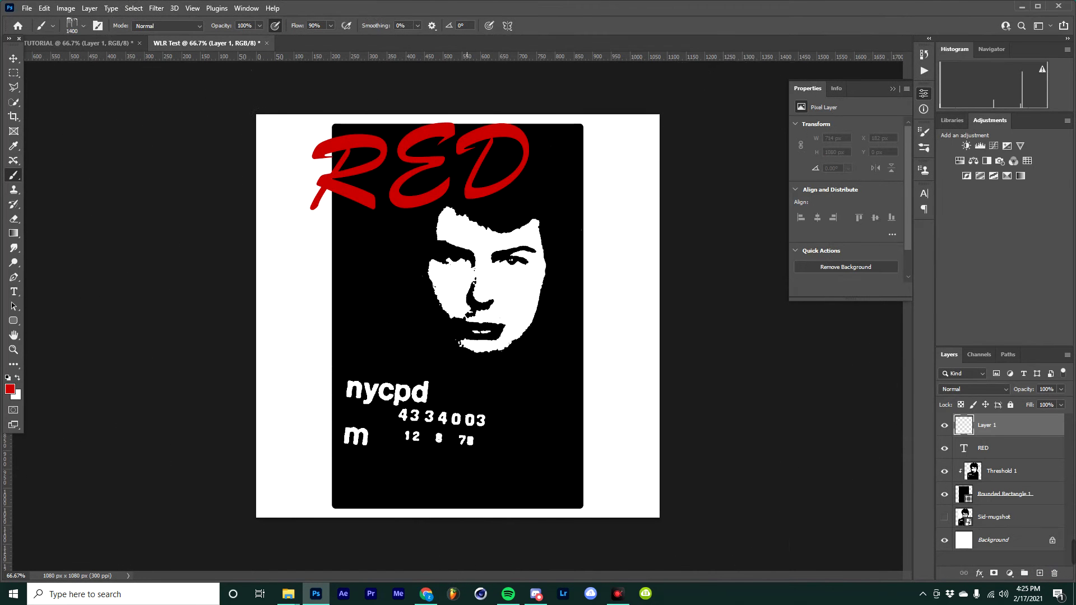
{"action": "key", "text": "bracketleft"}
{"action": "key", "text": "bracketleft"}
{"action": "key", "text": "bracketleft"}
{"action": "key", "text": "bracketleft"}
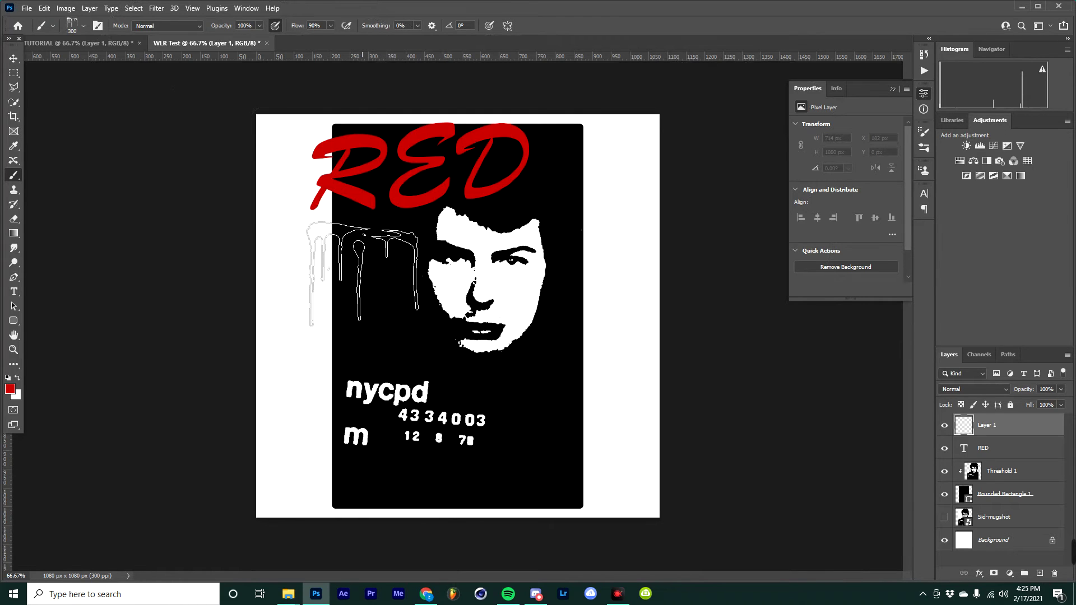
{"action": "left_click", "coordinate": [362, 273]}
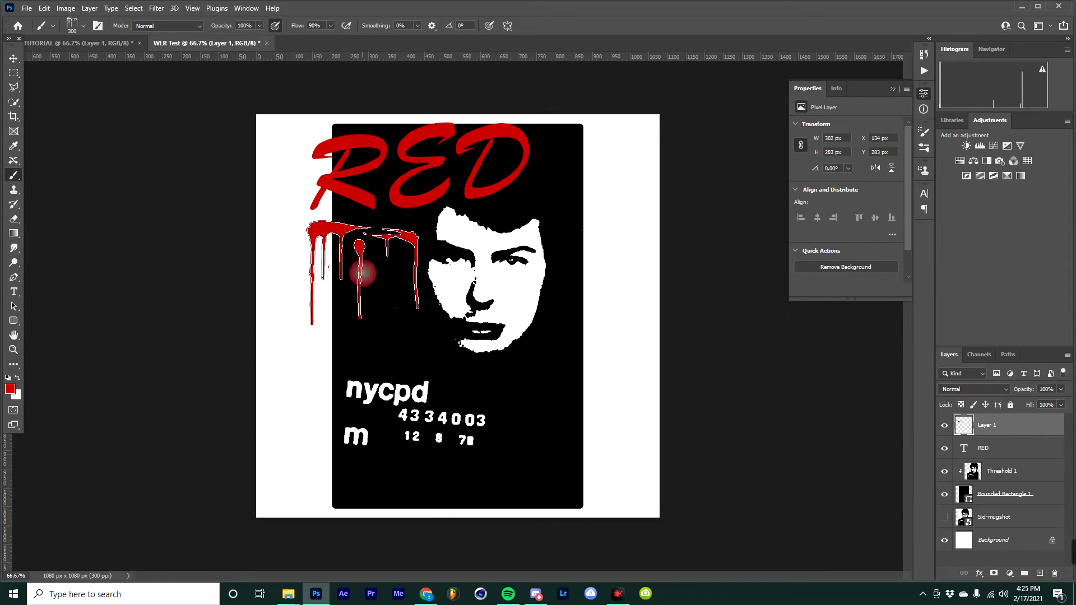
Duplicate the drip layer with the original hidden, and outline the copy's left cluster of drips with the Polygonal Lasso
{"action": "left_click", "coordinate": [13, 59]}
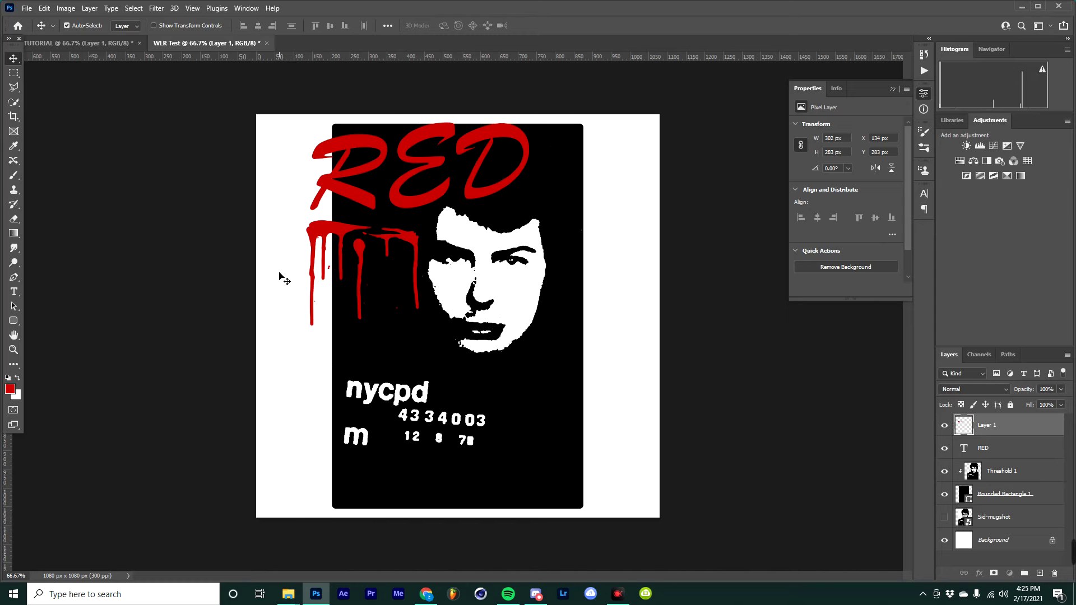
{"action": "left_click_drag", "start_coordinate": [1025, 433], "coordinate": [1040, 572]}
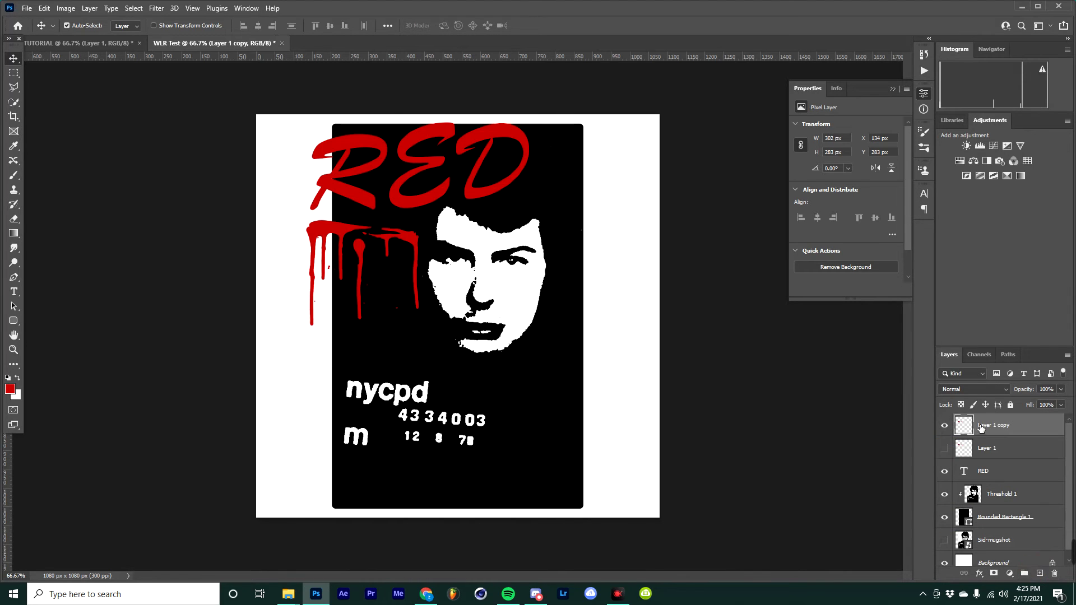
{"action": "left_click", "coordinate": [13, 105]}
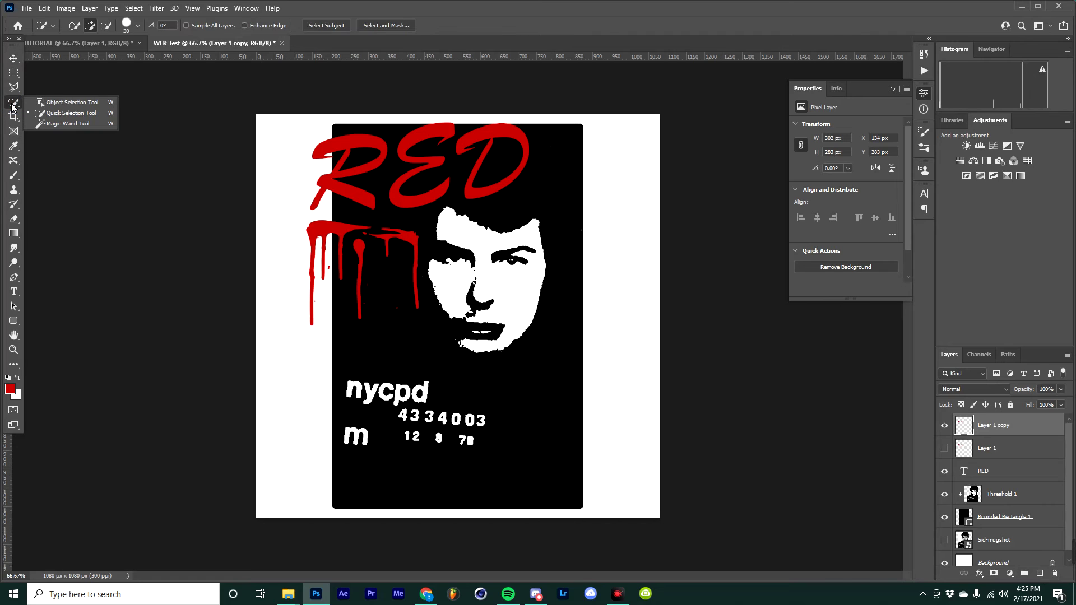
{"action": "right_click", "coordinate": [14, 87]}
{"action": "left_click", "coordinate": [59, 100]}
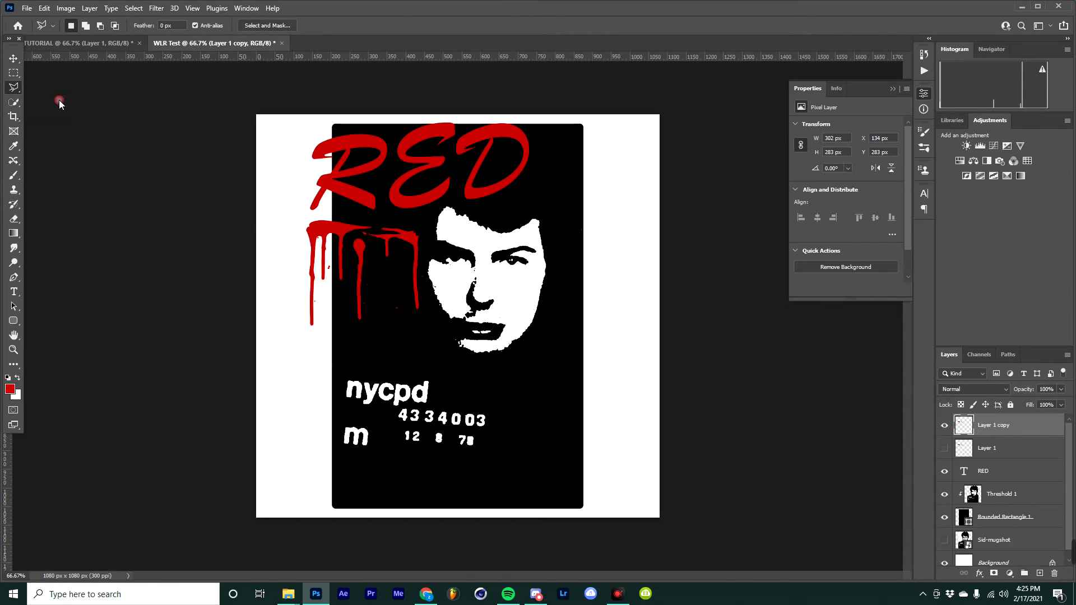
{"action": "left_click", "coordinate": [299, 326]}
{"action": "left_click", "coordinate": [295, 234]}
{"action": "left_click", "coordinate": [331, 211]}
{"action": "left_click", "coordinate": [372, 219]}
{"action": "left_click", "coordinate": [343, 305]}
{"action": "left_click", "coordinate": [313, 353]}
{"action": "left_click", "coordinate": [291, 332]}
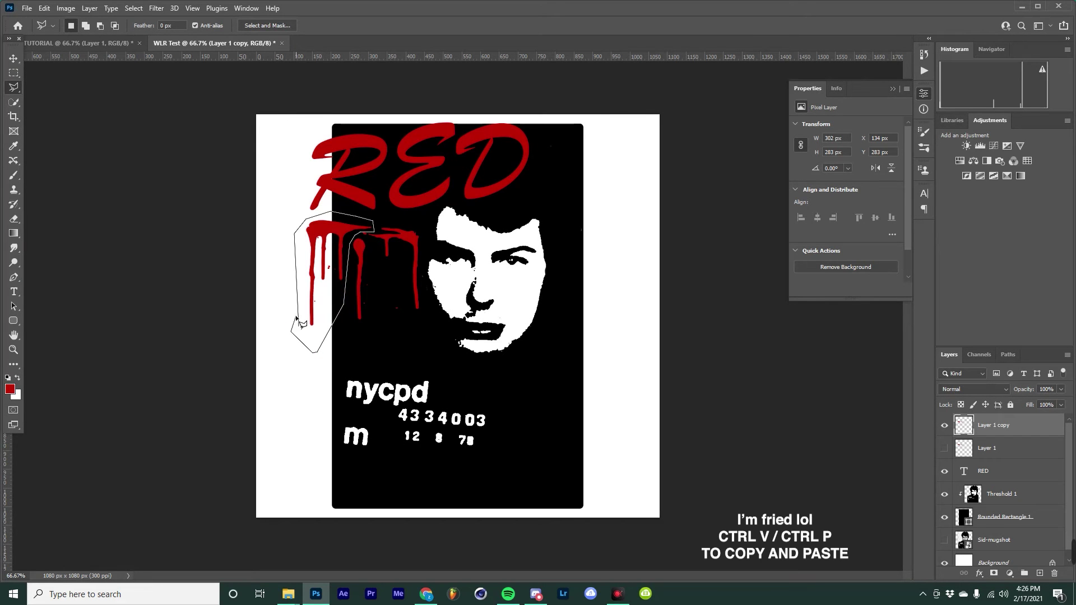
{"action": "double_click", "coordinate": [297, 312]}
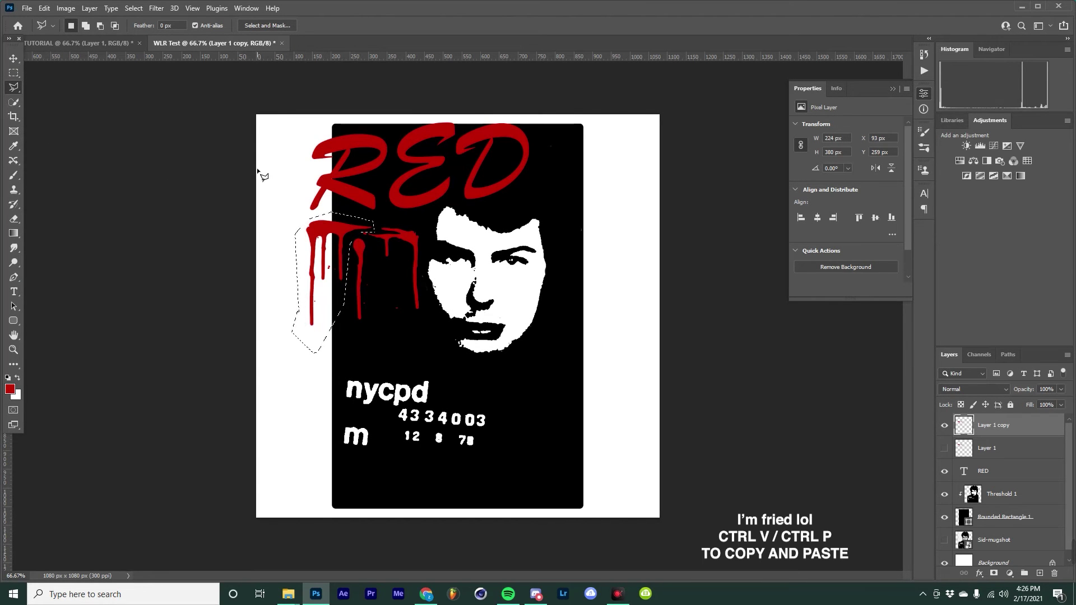
Copy the selected drips onto a new layer of their own and hide the duplicated drip layer
{"action": "key", "text": "ctrl+c"}
{"action": "key", "text": "ctrl+v"}
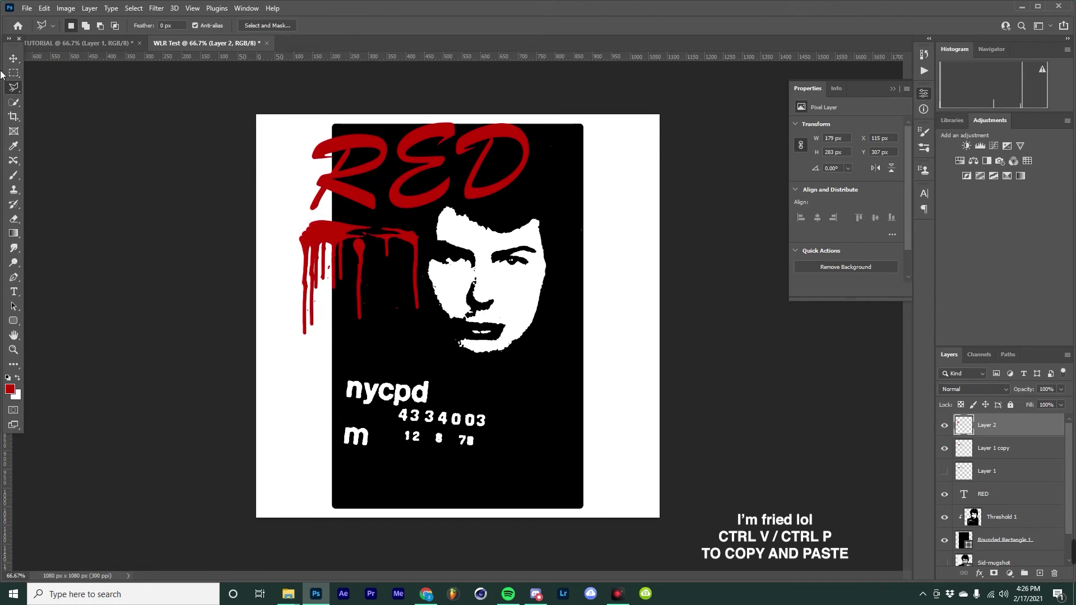
{"action": "left_click", "coordinate": [13, 59]}
{"action": "left_click", "coordinate": [946, 450]}
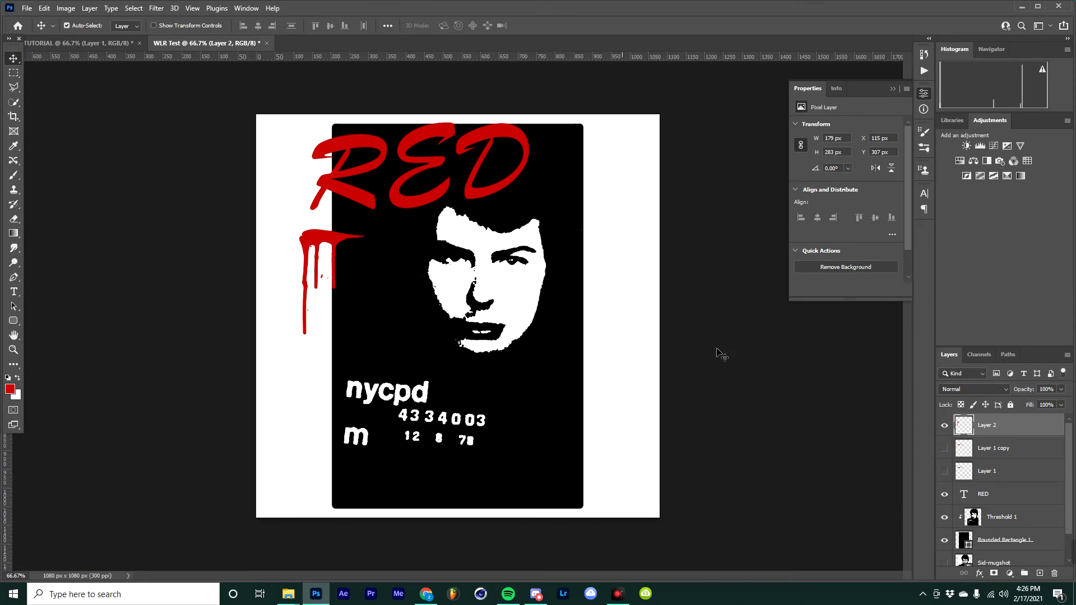
Transform the copied drips to hang from the base of the letter R, about 185 px wide at X 196 px, Y 188 px
{"action": "key", "text": "ctrl+t"}
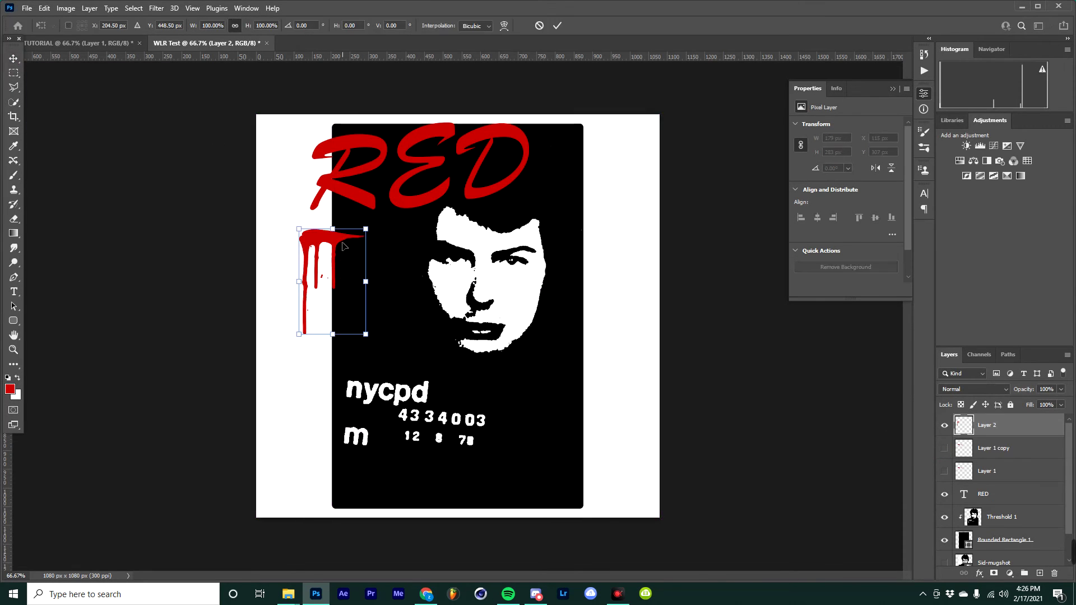
{"action": "left_click_drag", "start_coordinate": [338, 242], "coordinate": [346, 201]}
{"action": "left_click", "coordinate": [557, 25]}
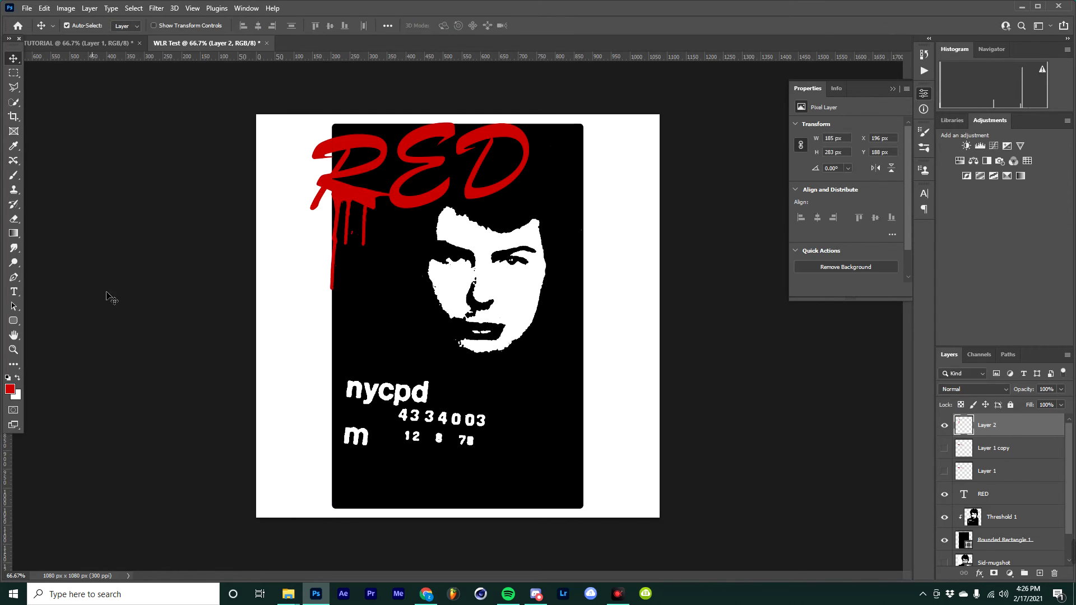
{"action": "left_click", "coordinate": [14, 350]}
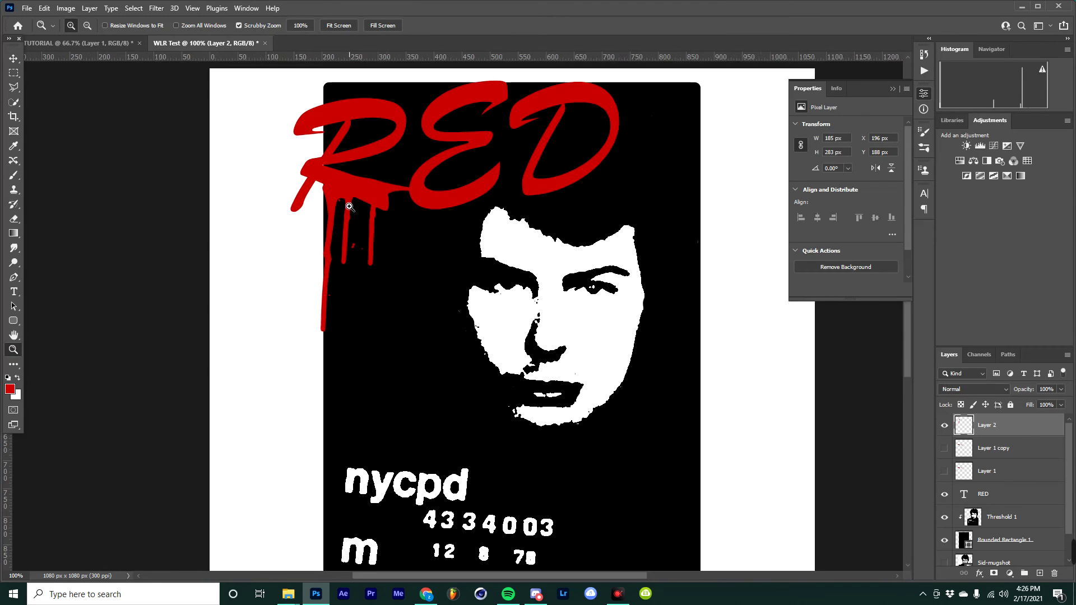
Erase the stray paint joining the R's drips to the letter E and the splatter specks among those drips
{"action": "left_click", "coordinate": [349, 207]}
{"action": "left_click", "coordinate": [349, 207]}
{"action": "left_click", "coordinate": [13, 219]}
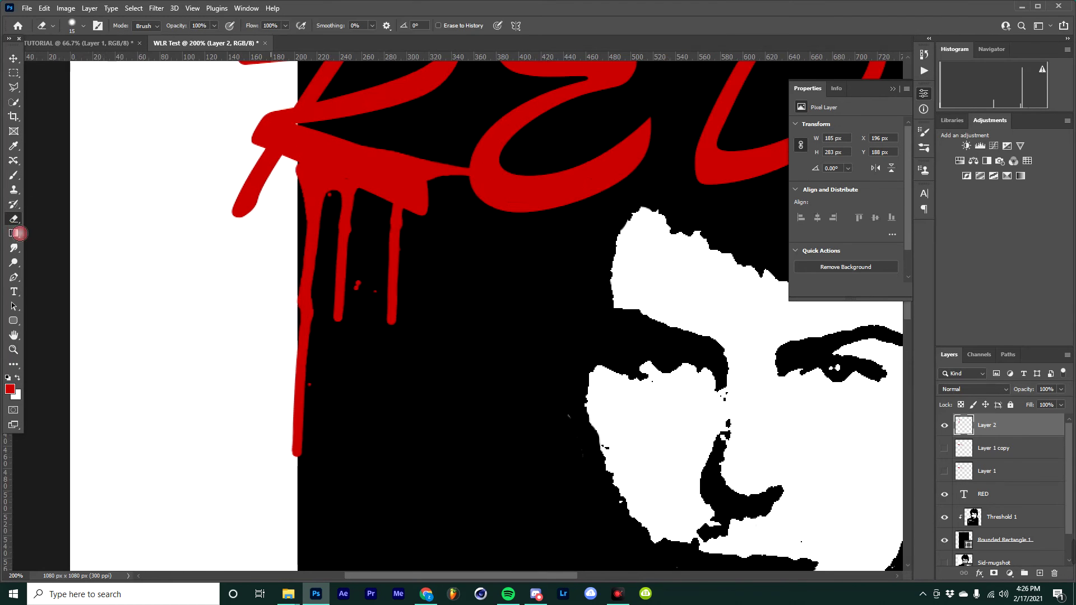
{"action": "left_click", "coordinate": [434, 168]}
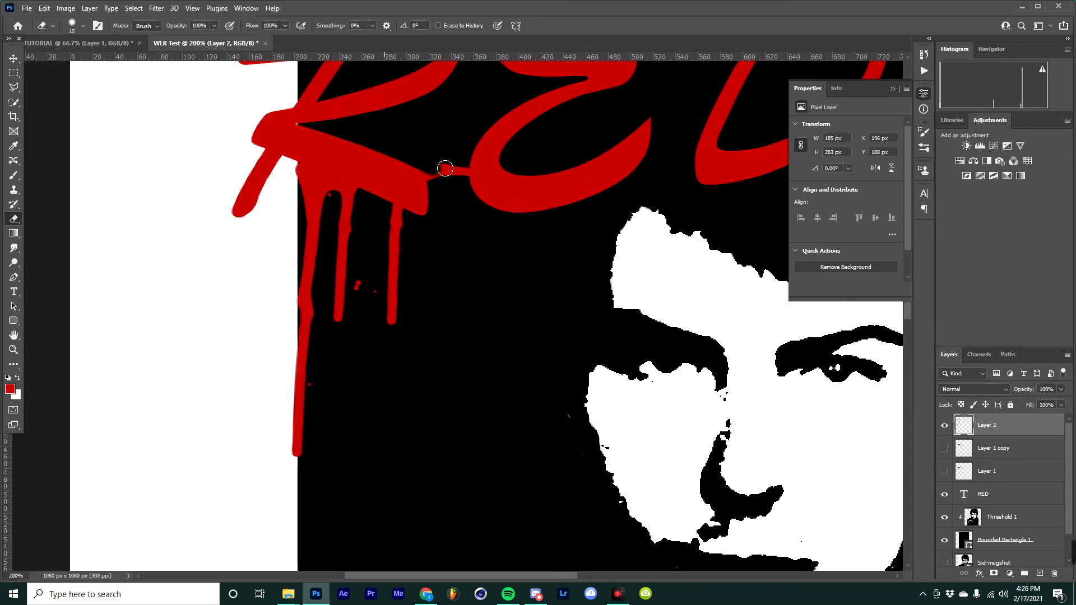
{"action": "mouse_move", "coordinate": [445, 168]}
{"action": "left_mouse_down"}
{"action": "mouse_move", "coordinate": [427, 177]}
{"action": "mouse_move", "coordinate": [445, 171]}
{"action": "left_mouse_up"}
{"action": "mouse_move", "coordinate": [360, 280]}
{"action": "left_mouse_down"}
{"action": "mouse_move", "coordinate": [360, 304]}
{"action": "mouse_move", "coordinate": [374, 291]}
{"action": "left_mouse_up"}
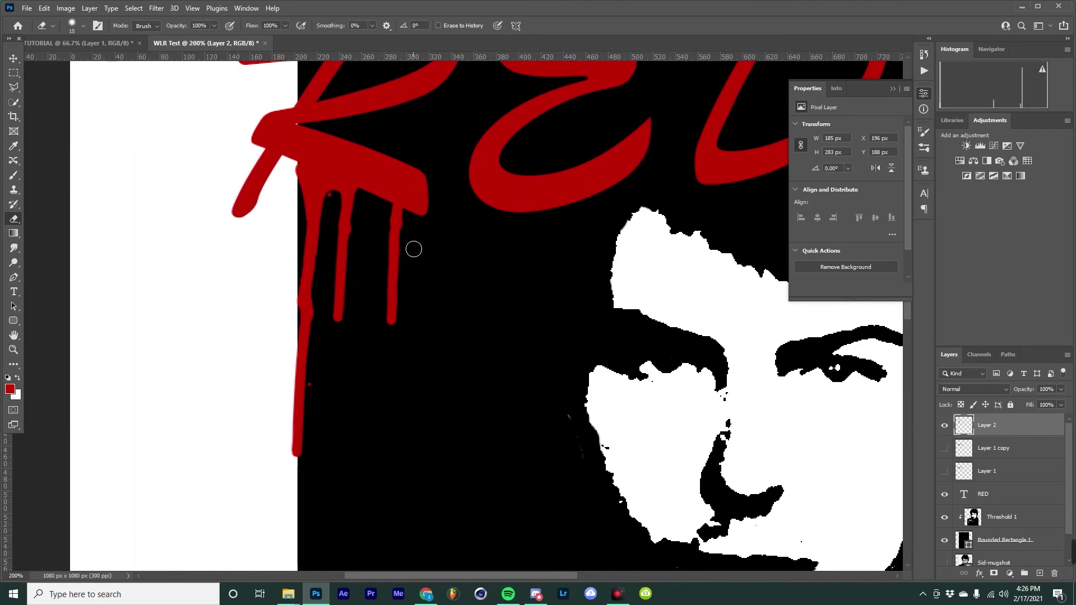
Nudge the letter R's drips up to Y 183 px so they sit tight against the letter's base
{"action": "key", "text": "ctrl+t"}
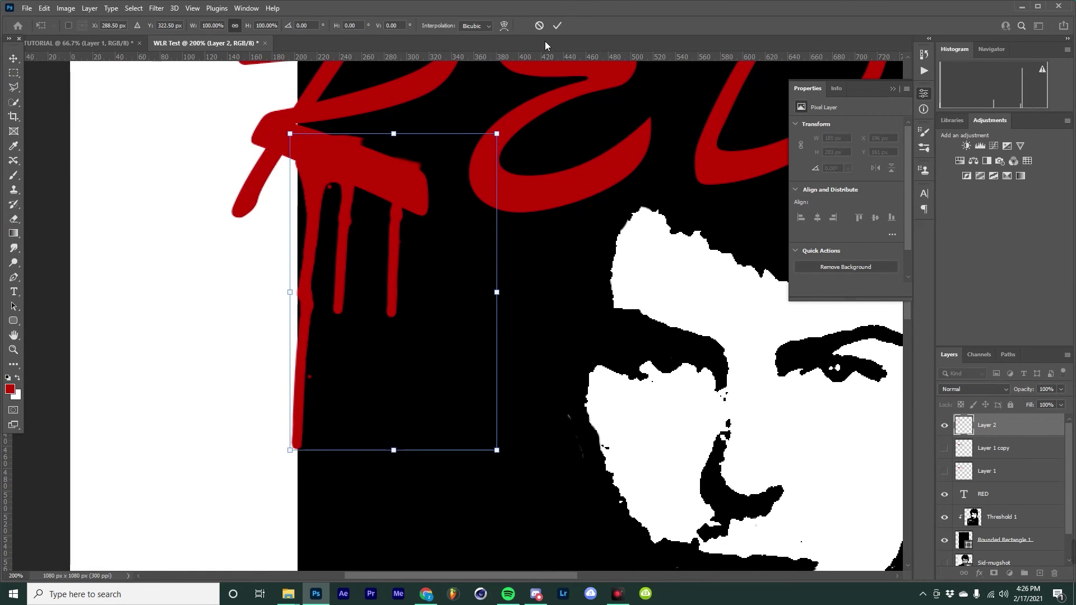
{"action": "left_click", "coordinate": [557, 25]}
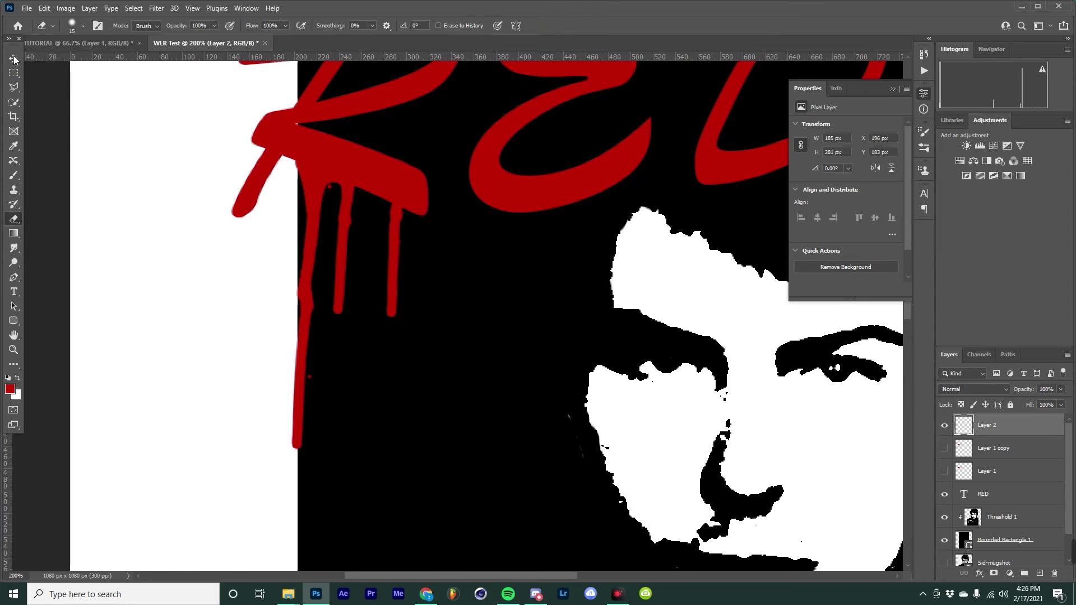
{"action": "key", "text": "v"}
Show the duplicated drip layer and outline the single drip near its middle with the Polygonal Lasso
{"action": "left_click", "coordinate": [13, 350]}
{"action": "left_click", "coordinate": [481, 370], "text": "alt"}
{"action": "left_click", "coordinate": [481, 370], "text": "alt"}
{"action": "left_click", "coordinate": [481, 370], "text": "alt"}
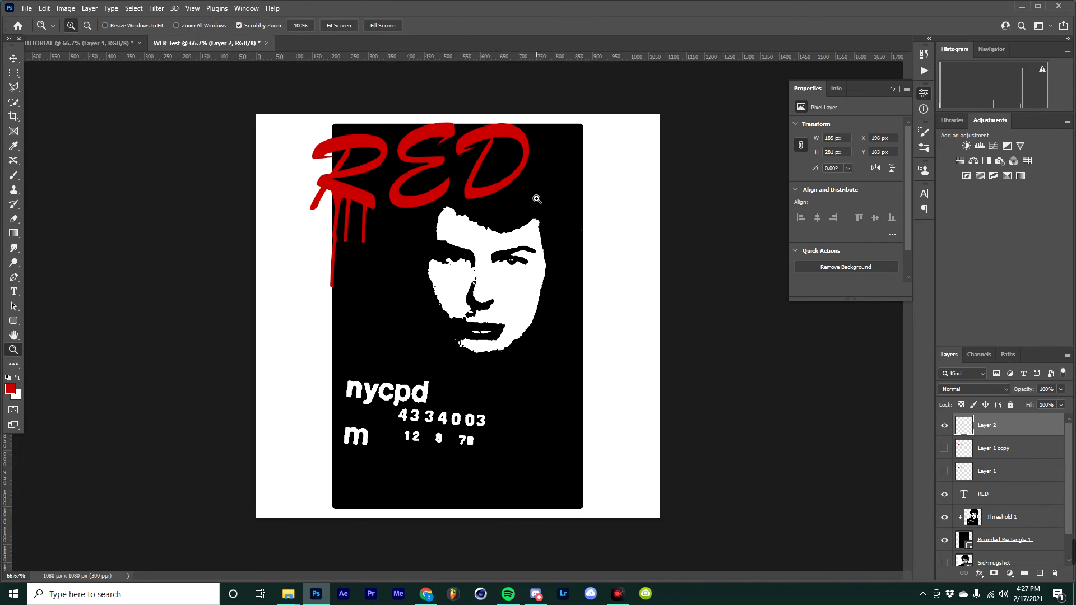
{"action": "left_click", "coordinate": [13, 57]}
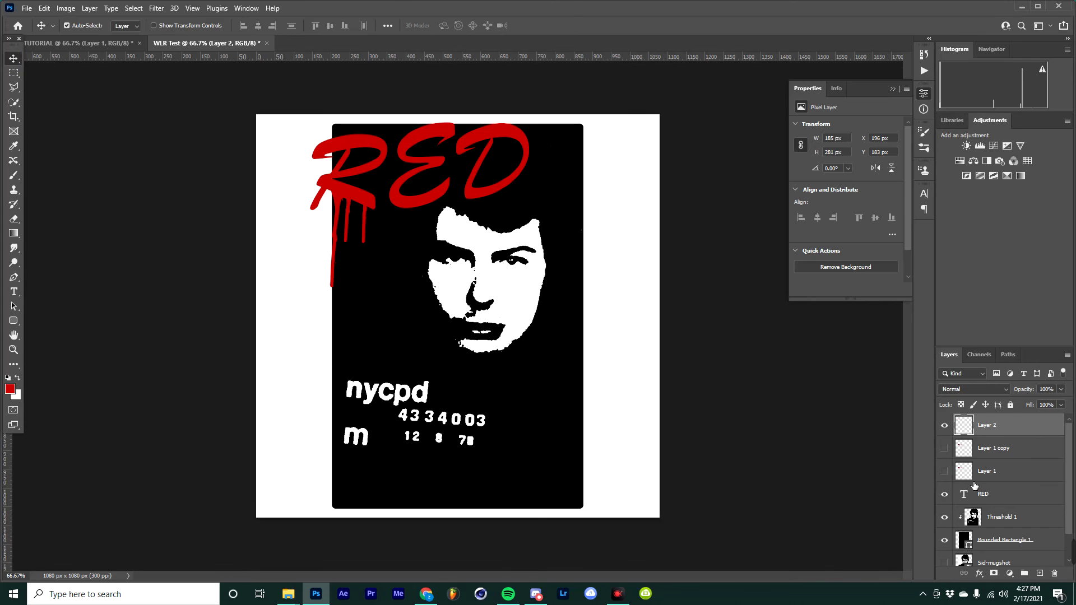
{"action": "left_click", "coordinate": [944, 447]}
{"action": "mouse_move", "coordinate": [412, 240]}
{"action": "left_mouse_down"}
{"action": "mouse_move", "coordinate": [499, 273]}
{"action": "mouse_move", "coordinate": [400, 206]}
{"action": "mouse_move", "coordinate": [415, 213]}
{"action": "left_mouse_up"}
{"action": "left_click", "coordinate": [14, 88]}
{"action": "left_click", "coordinate": [434, 364]}
{"action": "left_click", "coordinate": [438, 269]}
{"action": "left_click", "coordinate": [460, 269]}
{"action": "left_click", "coordinate": [435, 366]}
Copy the selected drip onto a new layer of its own and hide the duplicated drip layer
{"action": "key", "text": "ctrl+c"}
{"action": "key", "text": "ctrl+v"}
{"action": "left_click", "coordinate": [13, 58]}
{"action": "left_click", "coordinate": [944, 471]}
Hang the copied drip from the base of the letter E and add a smaller duplicate beside it, 26 px wide at X 401 px, Y 232 px
{"action": "key", "text": "ctrl+t"}
{"action": "left_click", "coordinate": [558, 25]}
{"action": "key", "text": "ctrl+j"}
{"action": "key", "text": "ctrl+t"}
{"action": "left_click_drag", "start_coordinate": [420, 275], "coordinate": [410, 228]}
{"action": "left_click", "coordinate": [558, 26]}
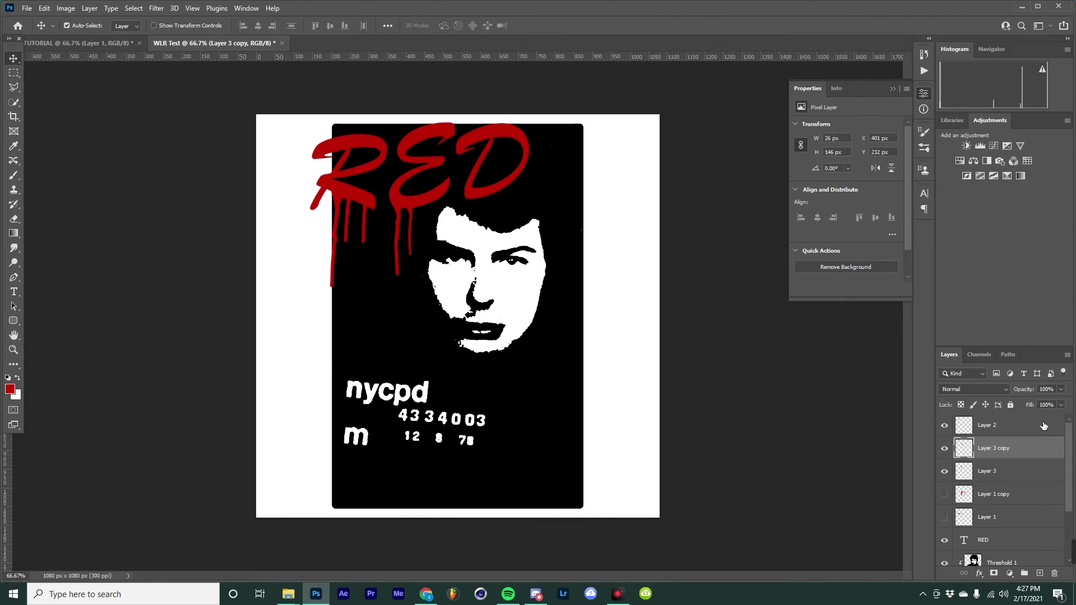
Show the duplicated drip layer again and outline its right cluster of drips with the Polygonal Lasso
{"action": "left_click", "coordinate": [944, 494]}
{"action": "left_click", "coordinate": [13, 87]}
{"action": "left_click", "coordinate": [473, 344]}
{"action": "left_click", "coordinate": [449, 264]}
{"action": "left_click", "coordinate": [540, 266]}
{"action": "left_click", "coordinate": [517, 367]}
Try to copy the outlined area while the Layer 3 copy is the active layer
{"action": "key", "text": "ctrl+c"}
{"action": "left_click", "coordinate": [623, 234]}
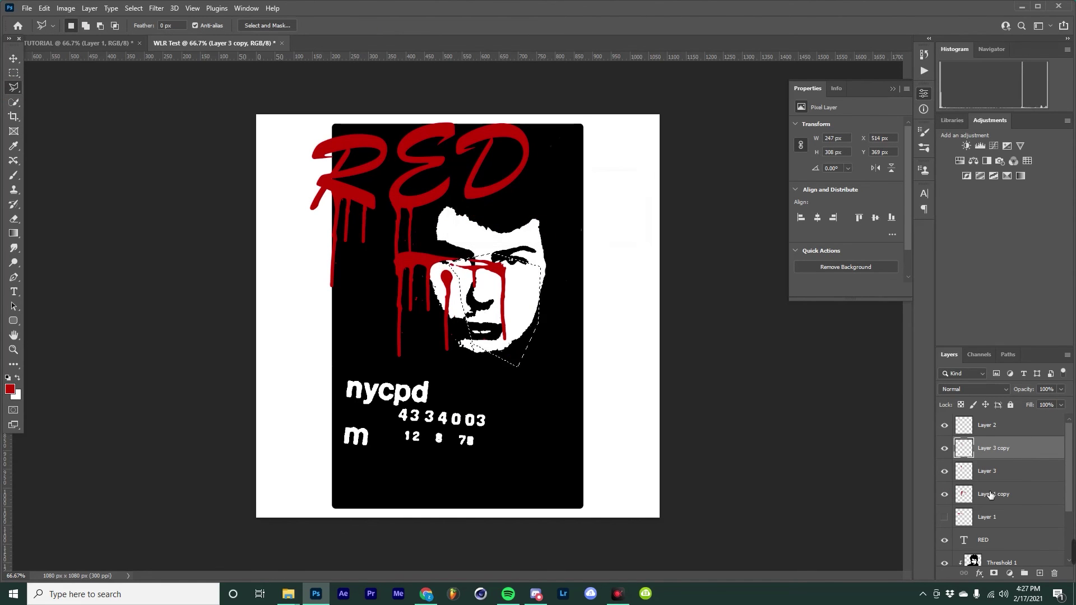
{"action": "left_click", "coordinate": [945, 425]}
{"action": "key", "text": "ctrl+c"}
{"action": "left_click", "coordinate": [549, 226]}
Copy the outlined drips from Layer 1 copy onto a new layer and hide Layer 1 copy
{"action": "left_click", "coordinate": [994, 494]}
{"action": "key", "text": "ctrl+c"}
{"action": "key", "text": "ctrl+v"}
{"action": "left_click", "coordinate": [14, 58]}
{"action": "left_click", "coordinate": [944, 517]}
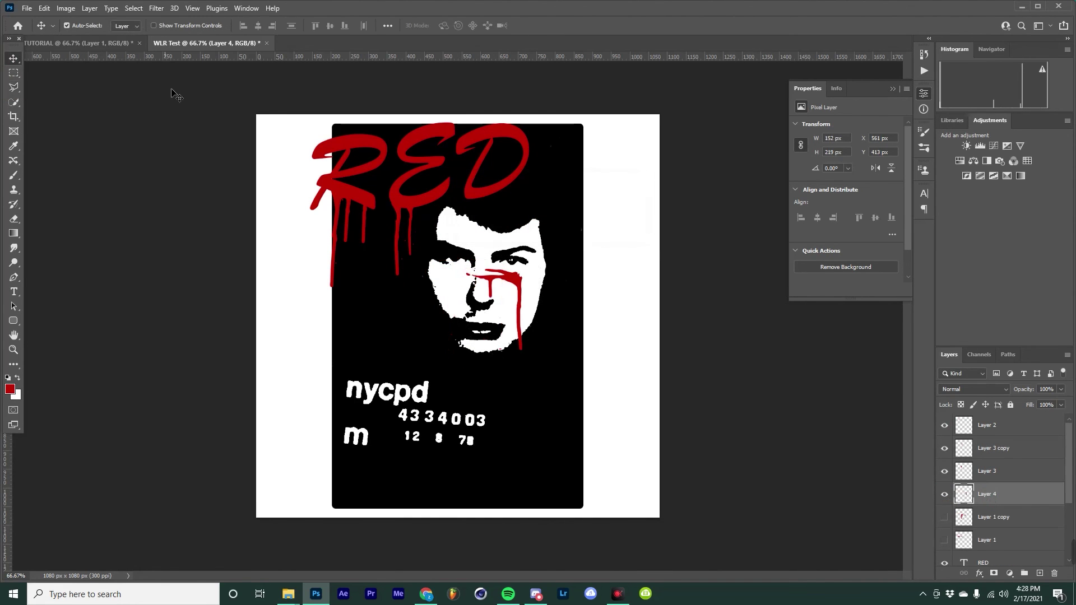
Move the newly copied drips to hang from the base of the letter D, at X 508 px, Y 177 px
{"action": "key", "text": "ctrl+t"}
{"action": "left_click_drag", "start_coordinate": [510, 280], "coordinate": [495, 194]}
{"action": "left_click", "coordinate": [556, 26]}
{"action": "key", "text": "z"}
{"action": "left_click", "coordinate": [433, 204]}
{"action": "left_click", "coordinate": [432, 204]}
{"action": "left_click", "coordinate": [14, 59]}
{"action": "key", "text": "ctrl+t"}
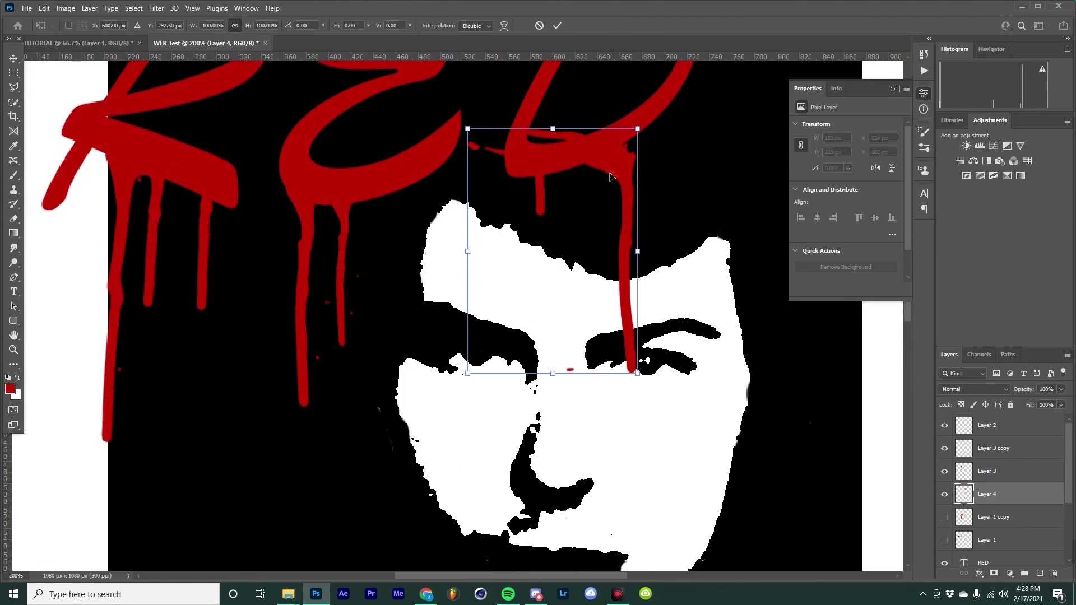
{"action": "left_click_drag", "start_coordinate": [588, 181], "coordinate": [569, 174]}
{"action": "key", "text": "Return"}
{"action": "key", "text": "z"}
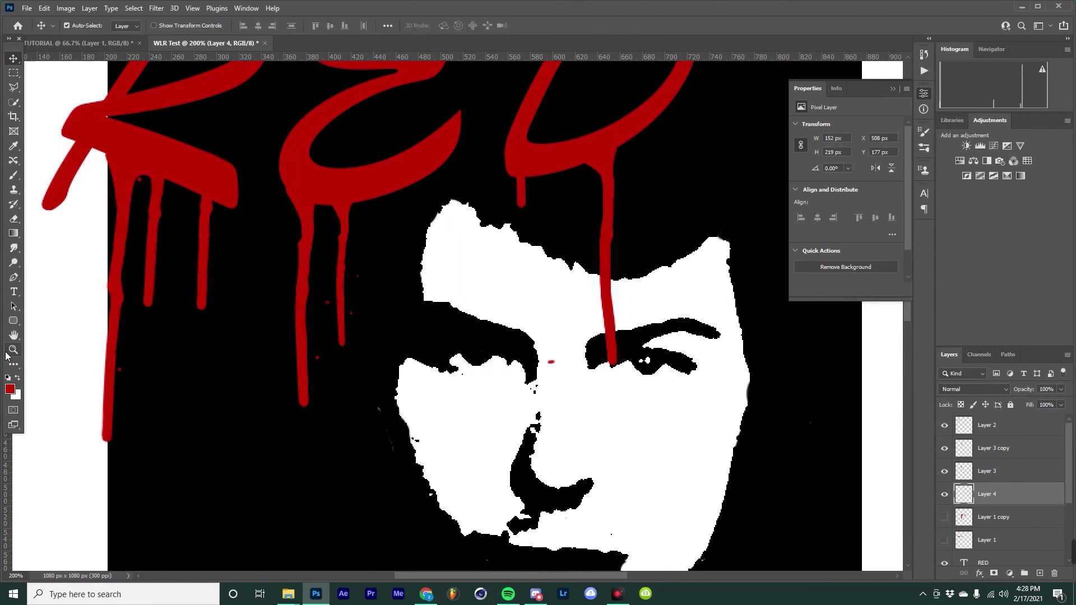
{"action": "left_click", "coordinate": [544, 402]}
{"action": "left_click", "coordinate": [13, 233]}
{"action": "key", "text": "v"}
{"action": "key", "text": "ctrl+0"}
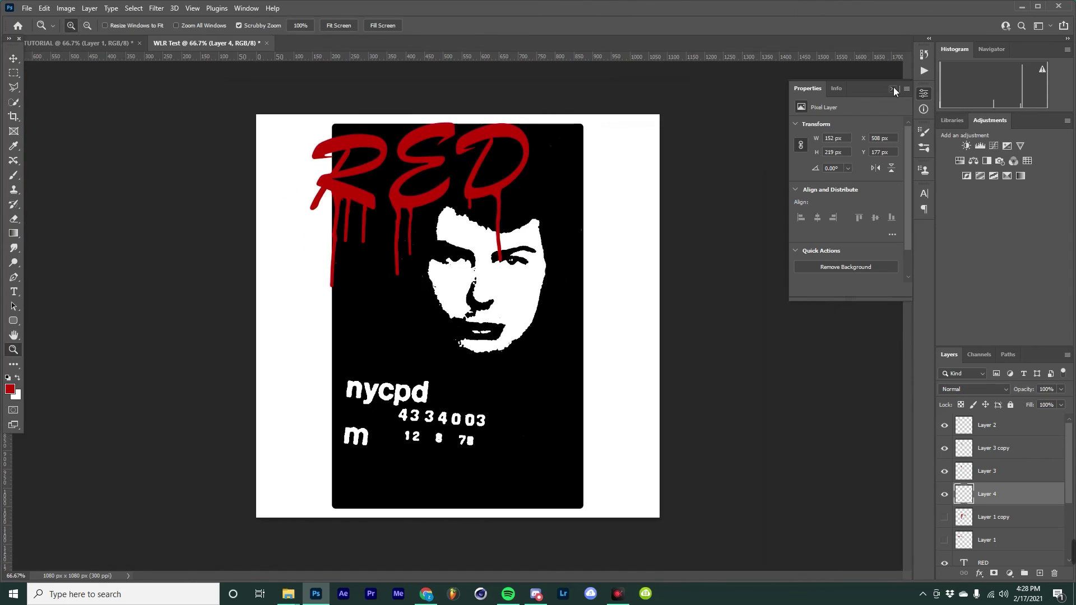